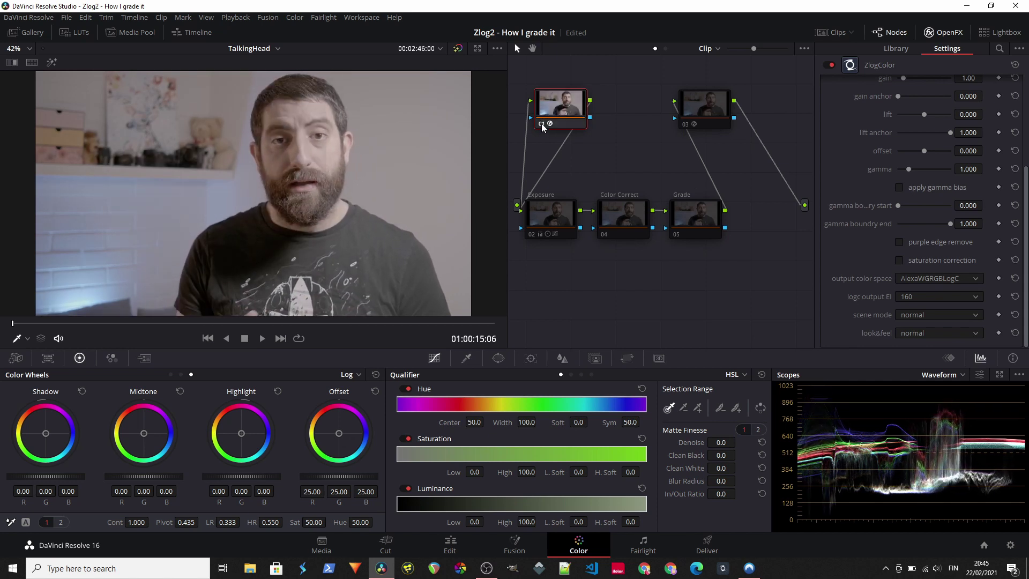
Re-enable node 03 so its ARRI LogC to Rec.709 Color Space Transform applies again.
{"action": "left_click_drag", "start_coordinate": [560, 288], "coordinate": [699, 204]}
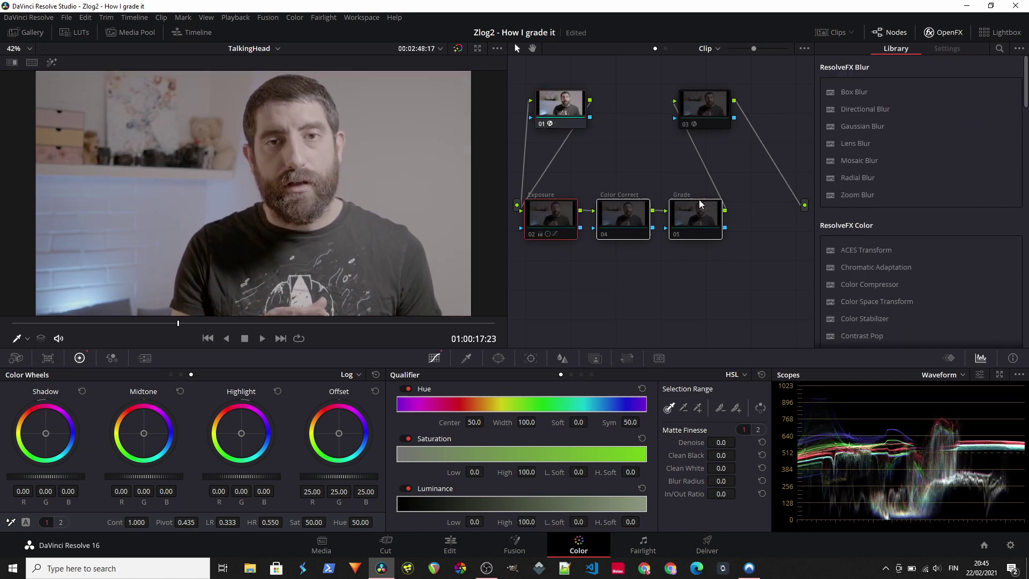
{"action": "left_click", "coordinate": [705, 105]}
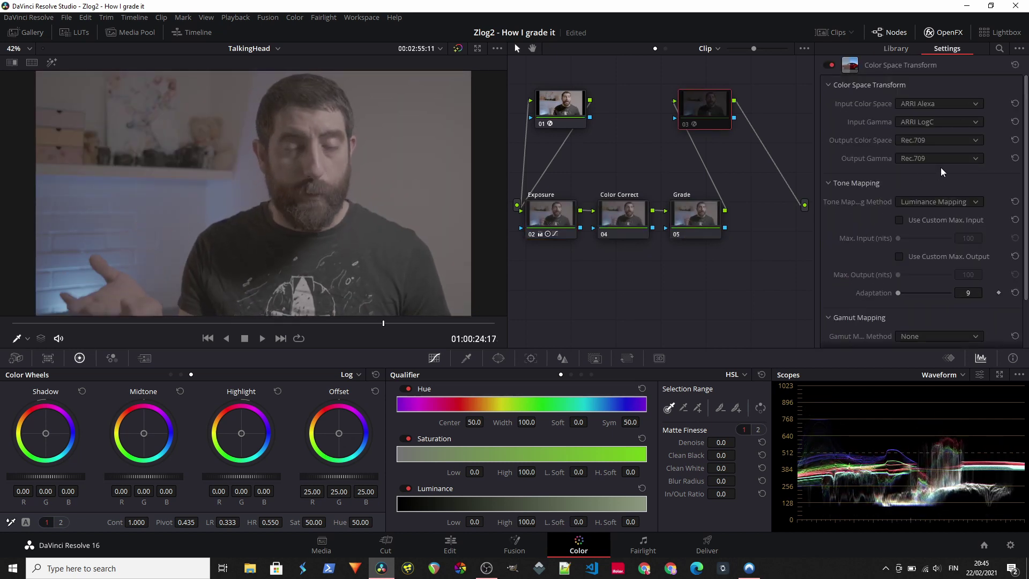
{"action": "left_click", "coordinate": [684, 124]}
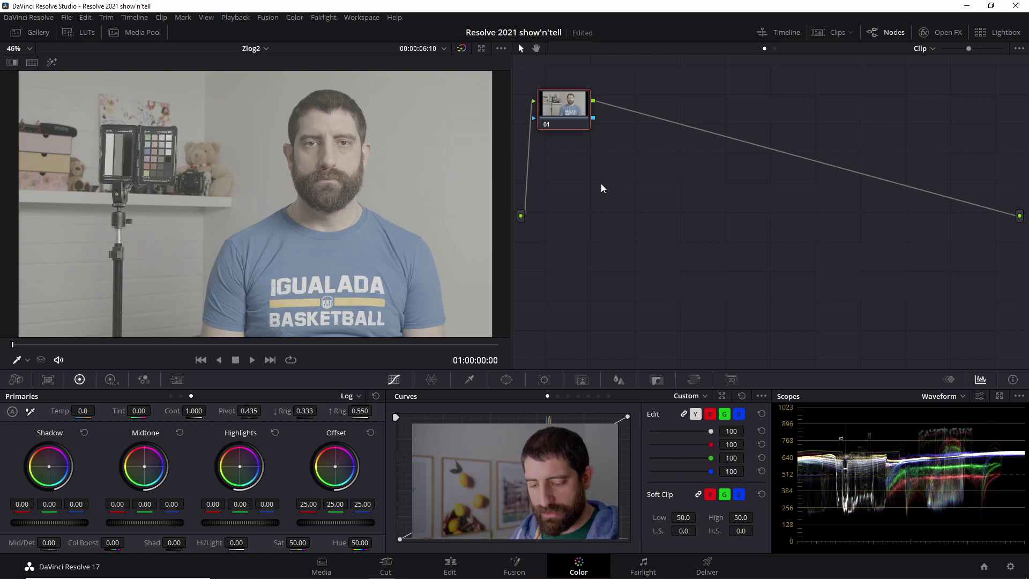
Add serial nodes 02–04 after node 01, then add node 05 and move it to the top row.
{"action": "key", "text": "alt+s"}
{"action": "key", "text": "alt+s"}
{"action": "key", "text": "alt+s"}
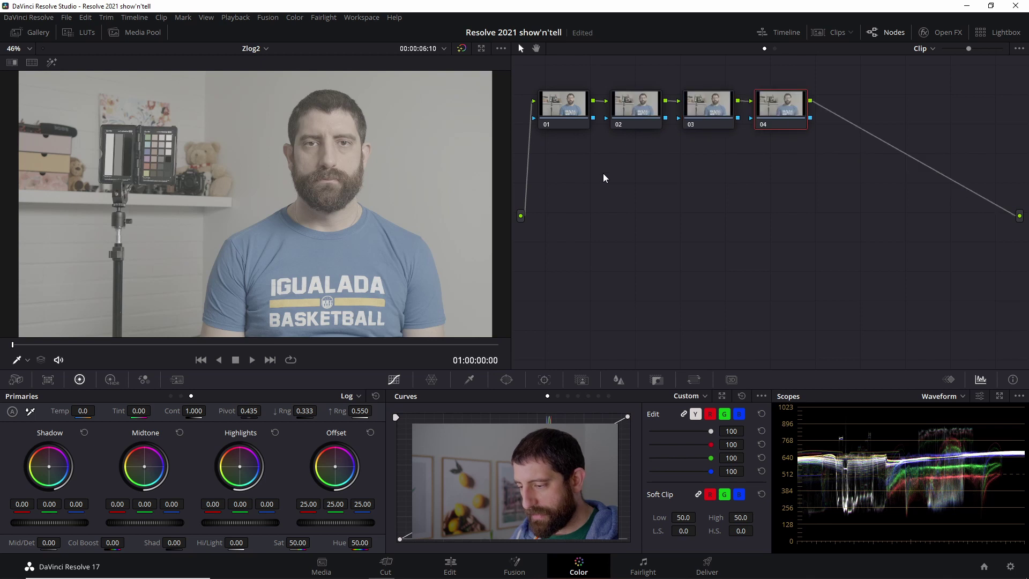
{"action": "left_click_drag", "start_coordinate": [606, 172], "coordinate": [702, 261]}
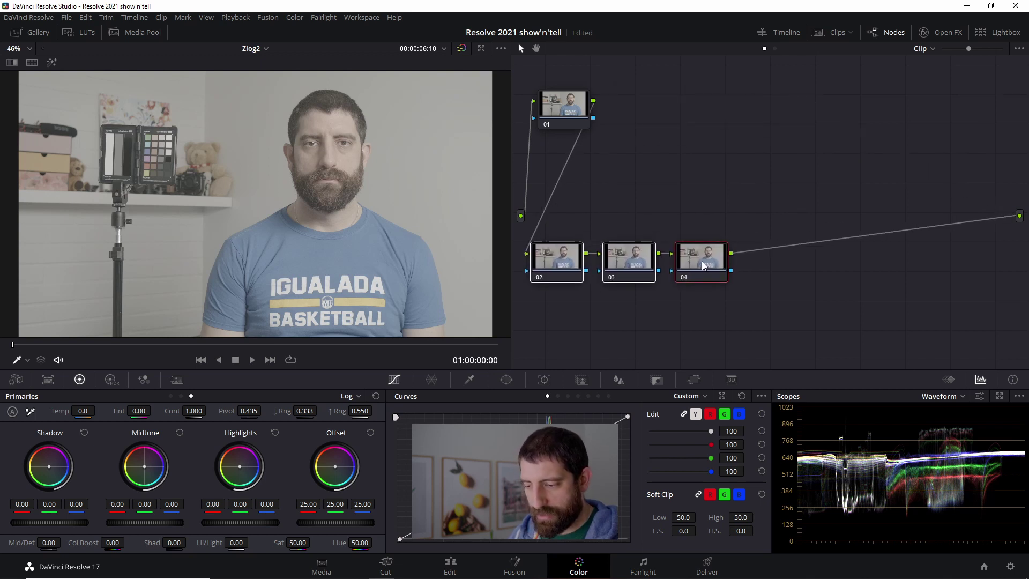
{"action": "left_click", "coordinate": [705, 245]}
{"action": "key", "text": "alt+s"}
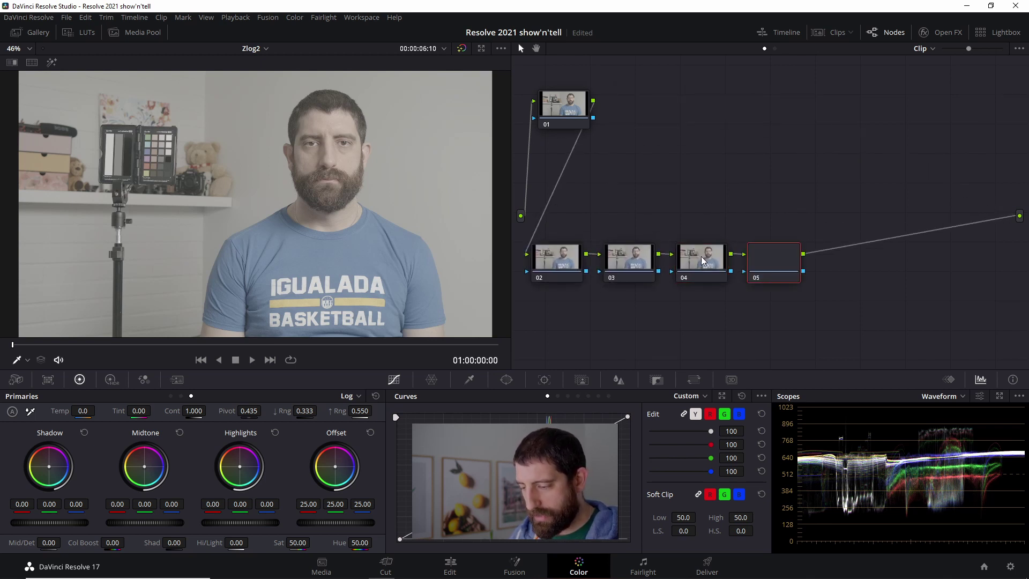
{"action": "left_click_drag", "start_coordinate": [793, 258], "coordinate": [715, 104]}
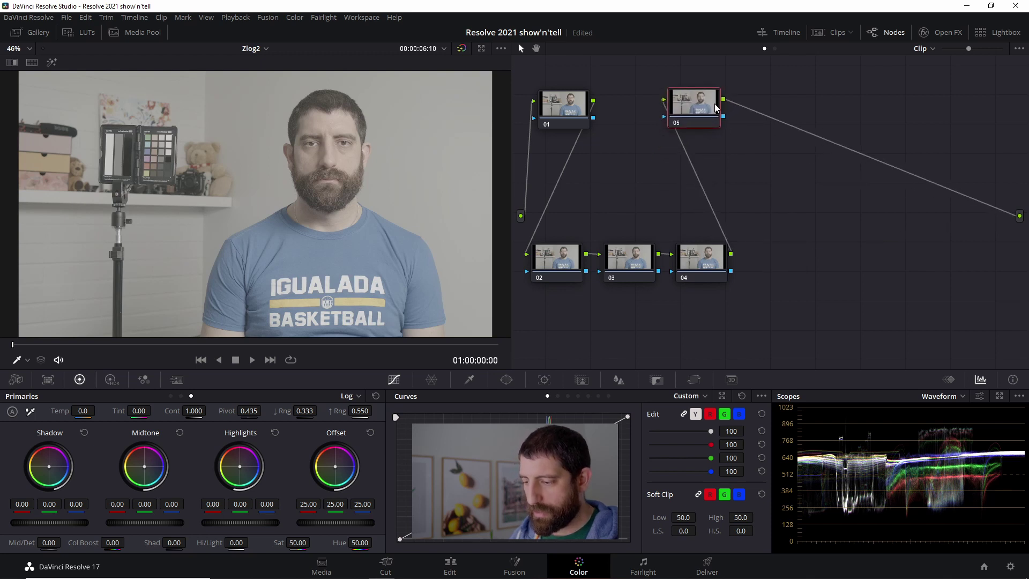
{"action": "left_click", "coordinate": [561, 109]}
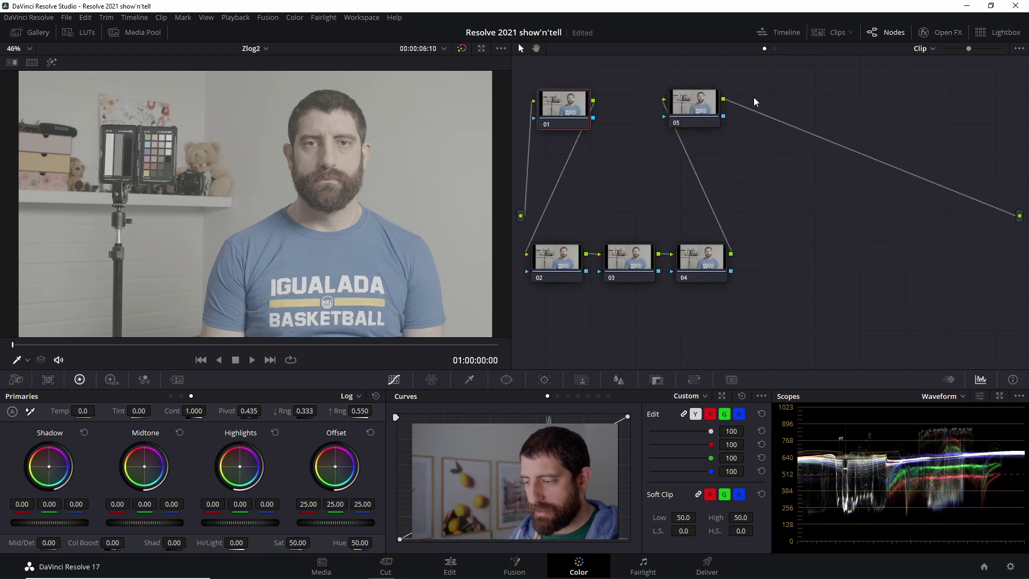
Apply the ZlogColor effect from the Open FX library to node 01.
{"action": "left_click", "coordinate": [950, 31]}
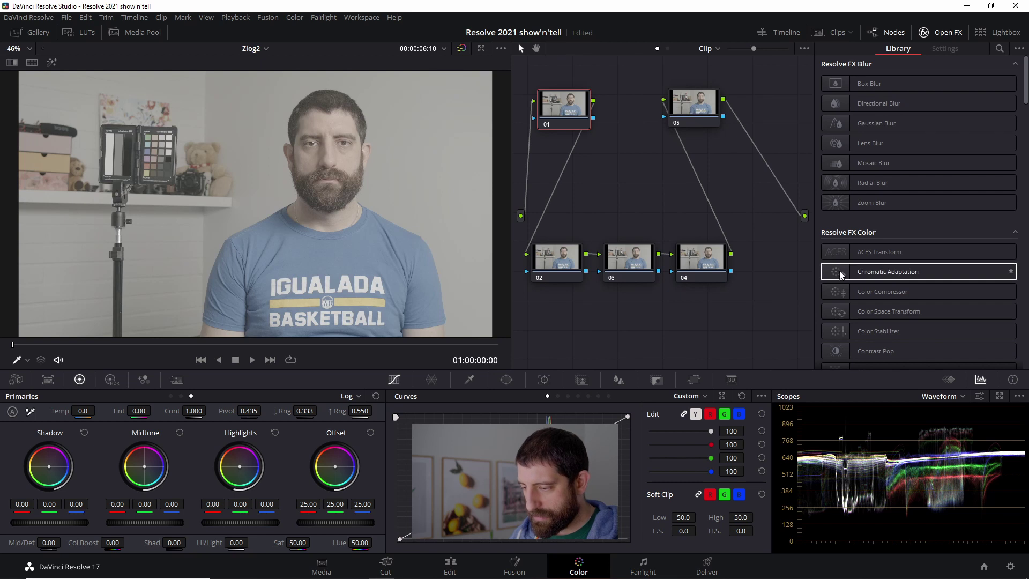
{"action": "scroll", "coordinate": [856, 275], "scroll_direction": "down", "scroll_amount": 15}
{"action": "left_click_drag", "start_coordinate": [874, 346], "coordinate": [560, 101]}
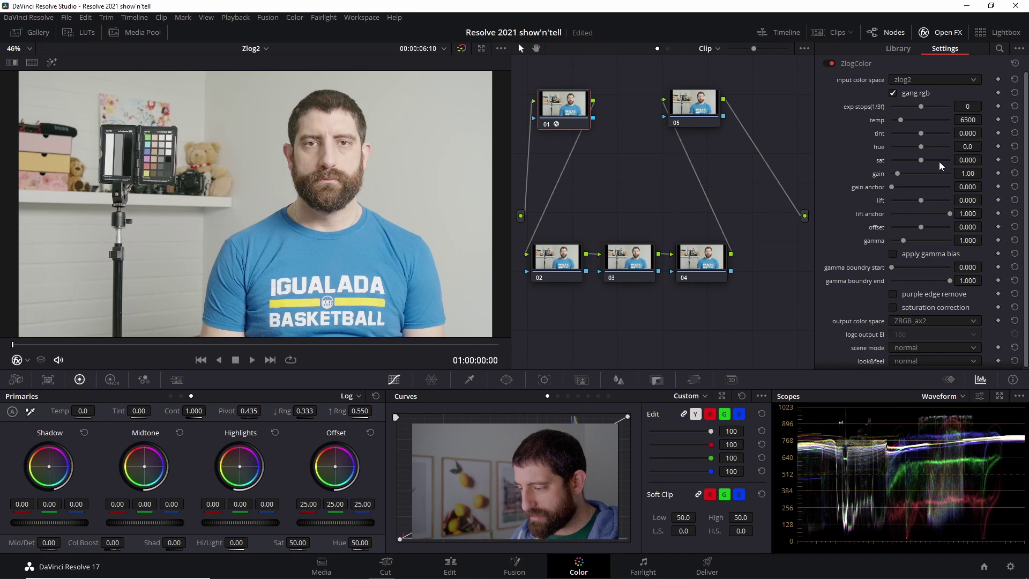
Set ZlogColor's output color space to AlexaWGRGBLogC.
{"action": "scroll", "coordinate": [939, 160], "scroll_direction": "down", "scroll_amount": 1}
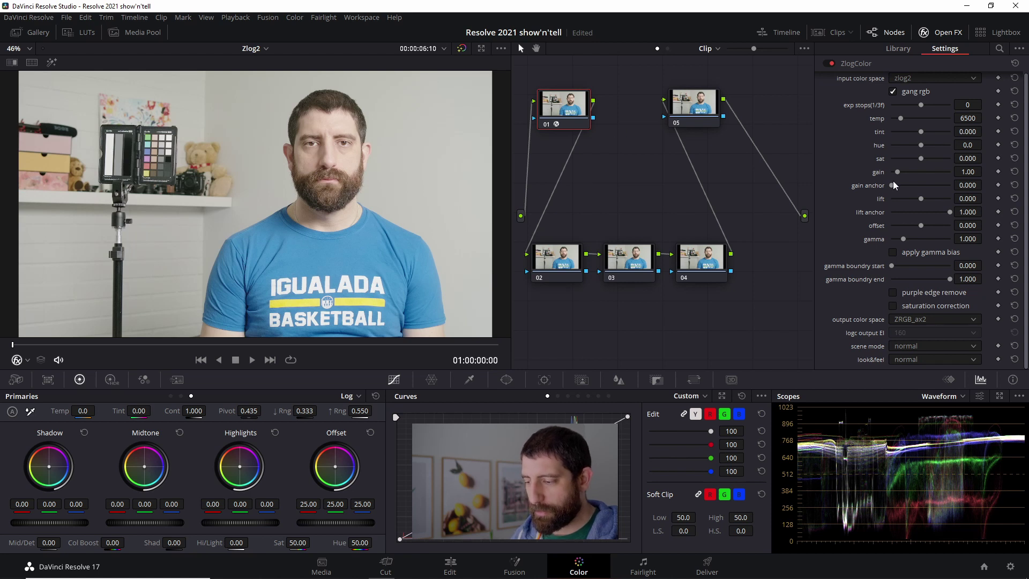
{"action": "scroll", "coordinate": [892, 260], "scroll_direction": "up", "scroll_amount": 1}
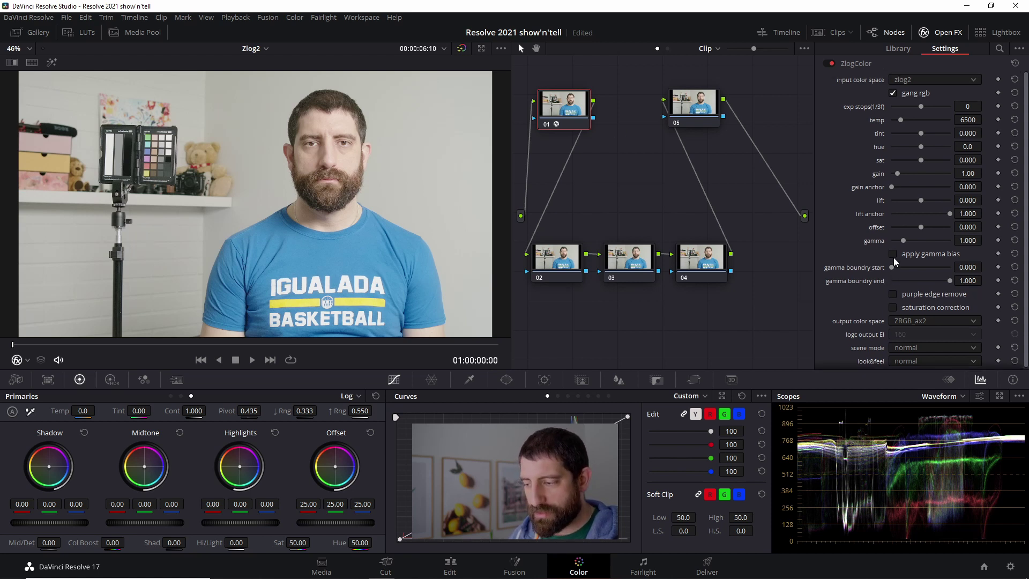
{"action": "left_click", "coordinate": [926, 321]}
{"action": "scroll", "coordinate": [926, 364], "scroll_direction": "down", "scroll_amount": 5}
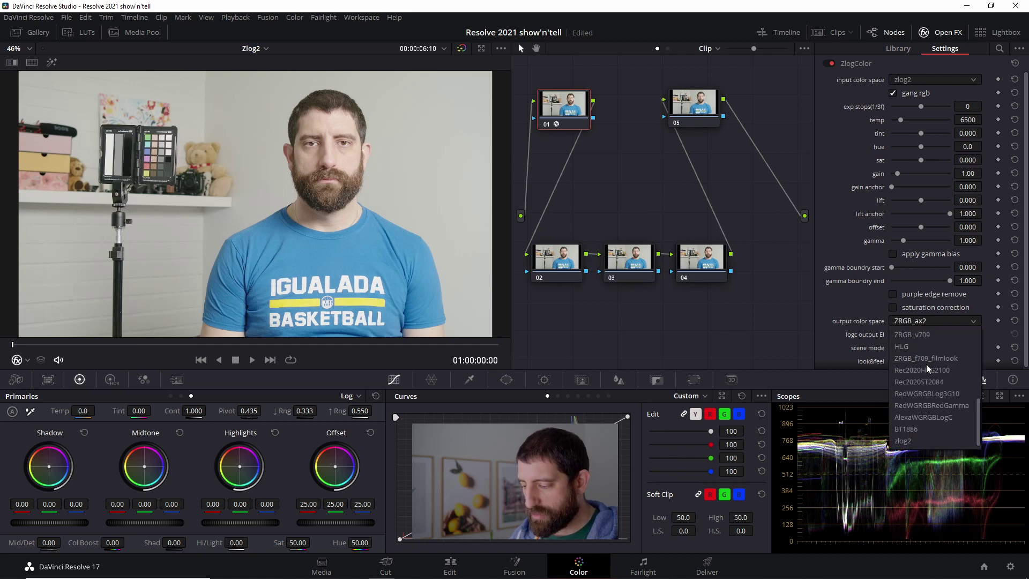
{"action": "left_click", "coordinate": [932, 416]}
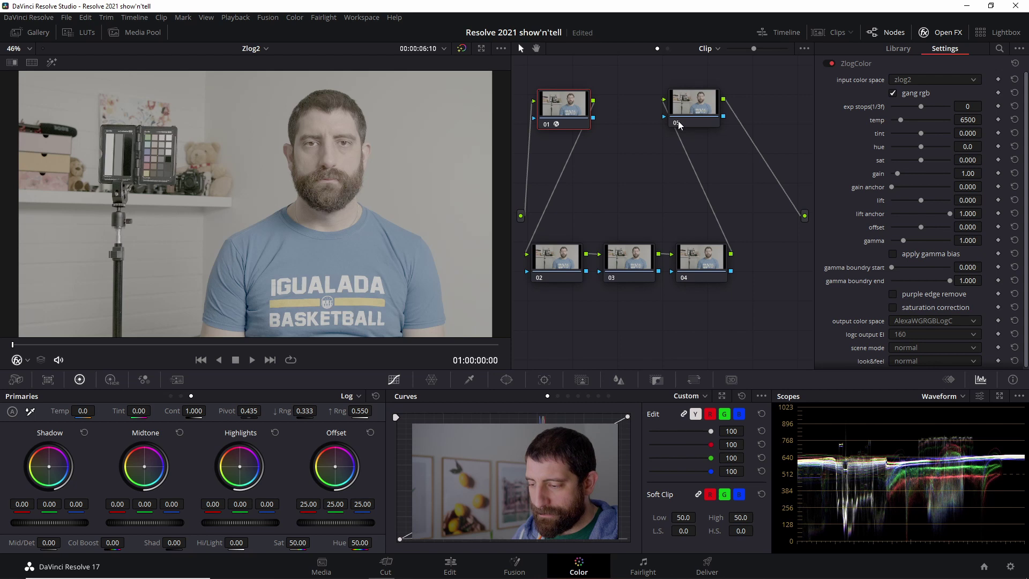
Apply the Color Space Transform effect to node 05.
{"action": "left_click", "coordinate": [698, 104]}
{"action": "scroll", "coordinate": [864, 182], "scroll_direction": "up", "scroll_amount": 10}
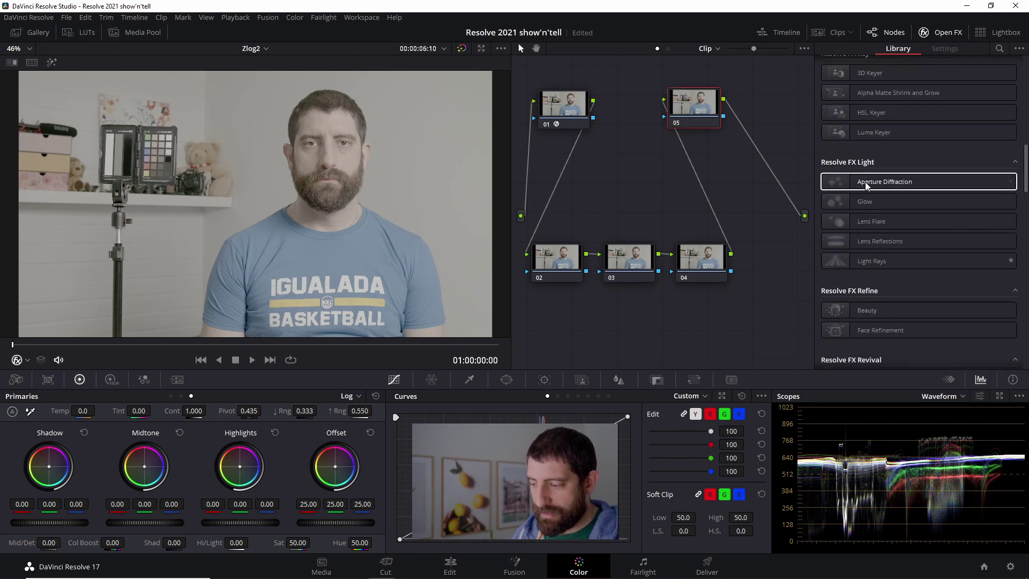
{"action": "left_click_drag", "start_coordinate": [884, 312], "coordinate": [701, 95]}
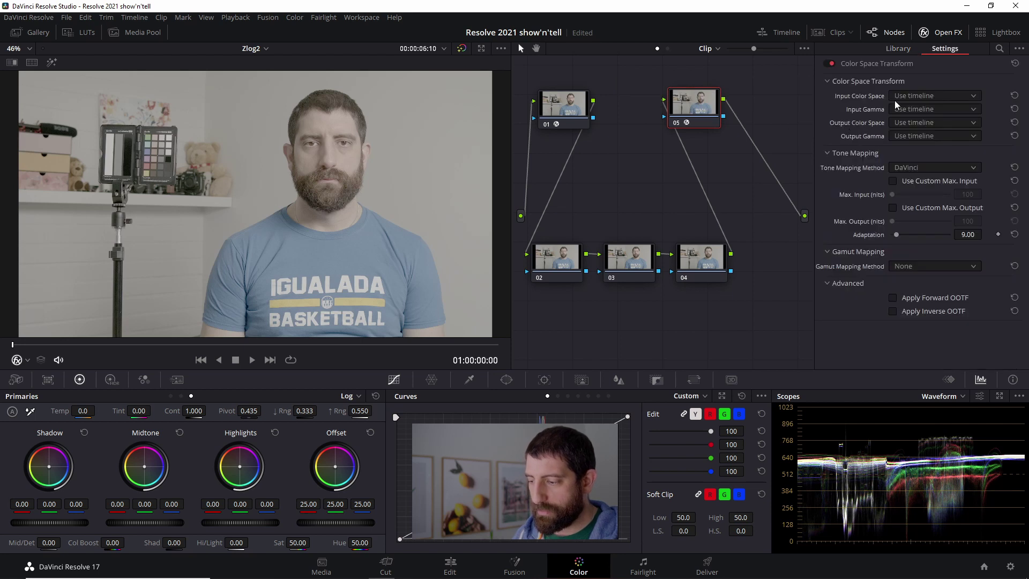
Set the transform's input to ARRI Alexa color space and ARRI LogC gamma.
{"action": "left_click", "coordinate": [903, 96]}
{"action": "key", "text": "Down"}
{"action": "key", "text": "Down"}
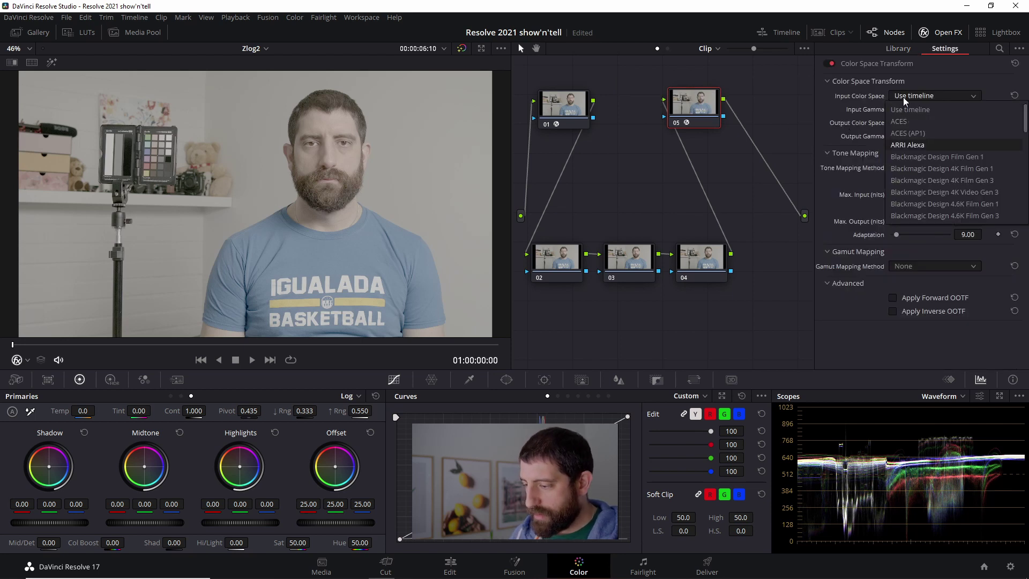
{"action": "key", "text": "Return"}
{"action": "left_click", "coordinate": [905, 108]}
{"action": "key", "text": "Down"}
{"action": "key", "text": "Down"}
{"action": "key", "text": "Down"}
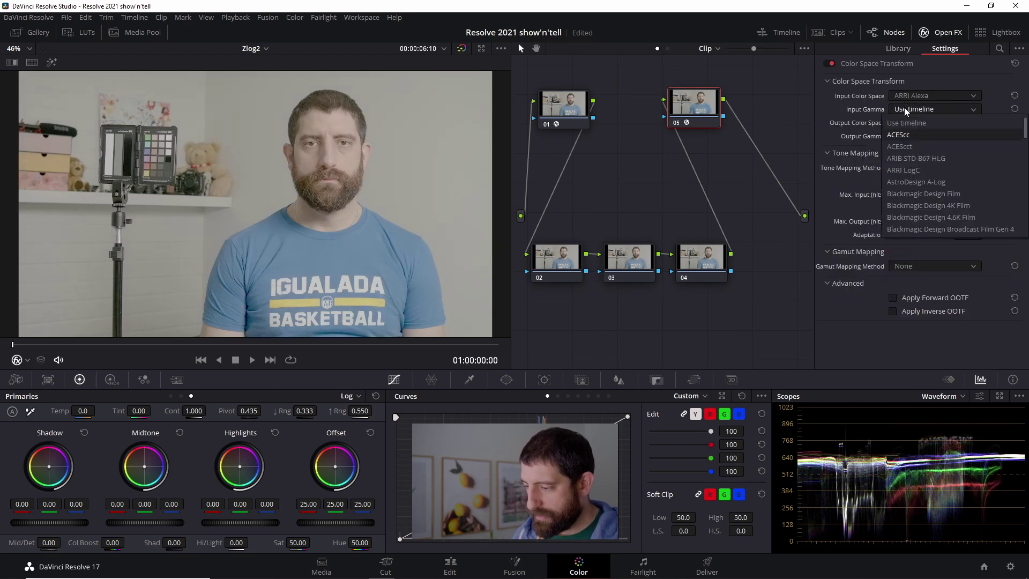
{"action": "key", "text": "Return"}
Set the transform's output color space and gamma both to Rec.709.
{"action": "left_click", "coordinate": [906, 121]}
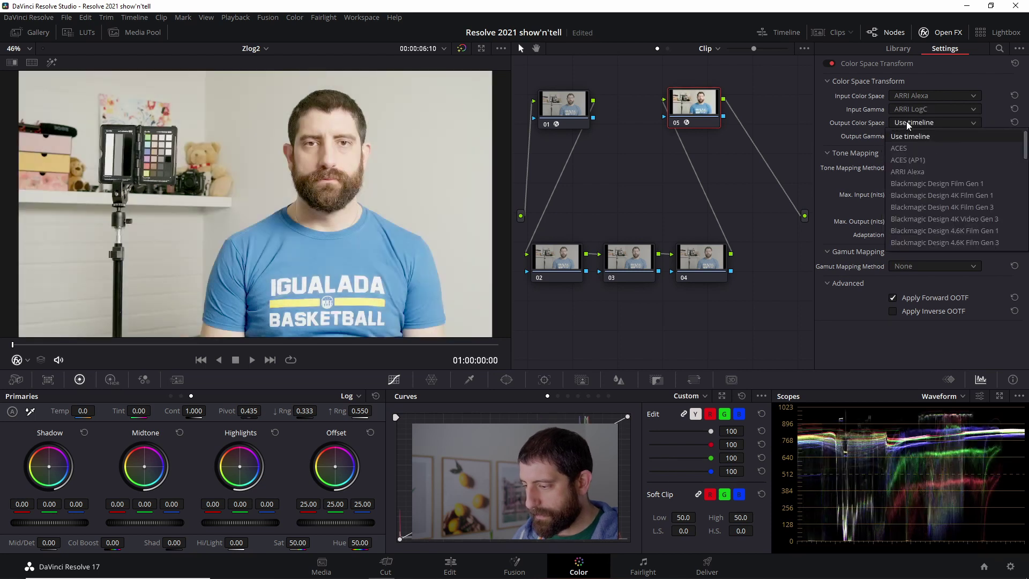
{"action": "key", "text": "Return"}
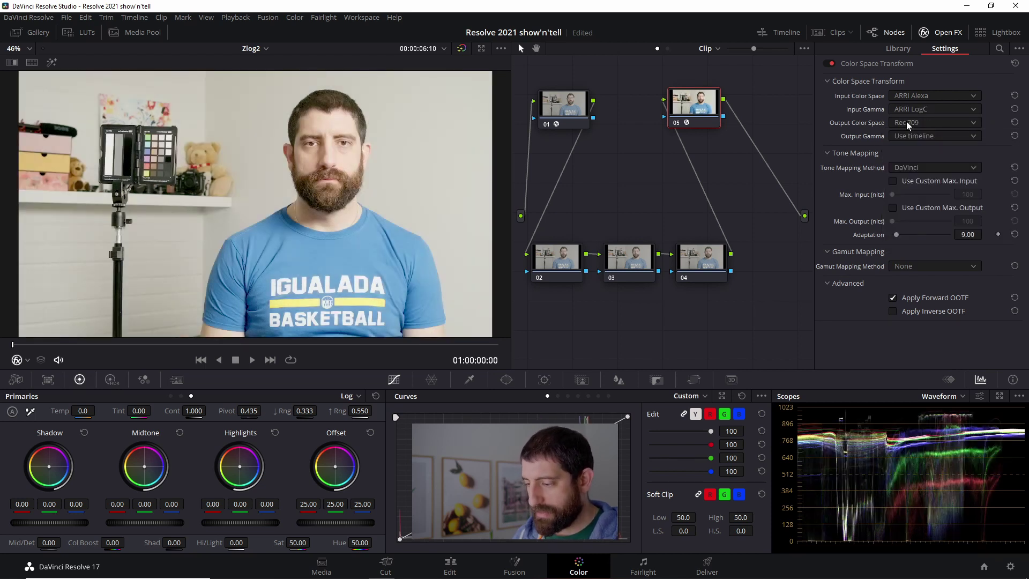
{"action": "left_click", "coordinate": [908, 133]}
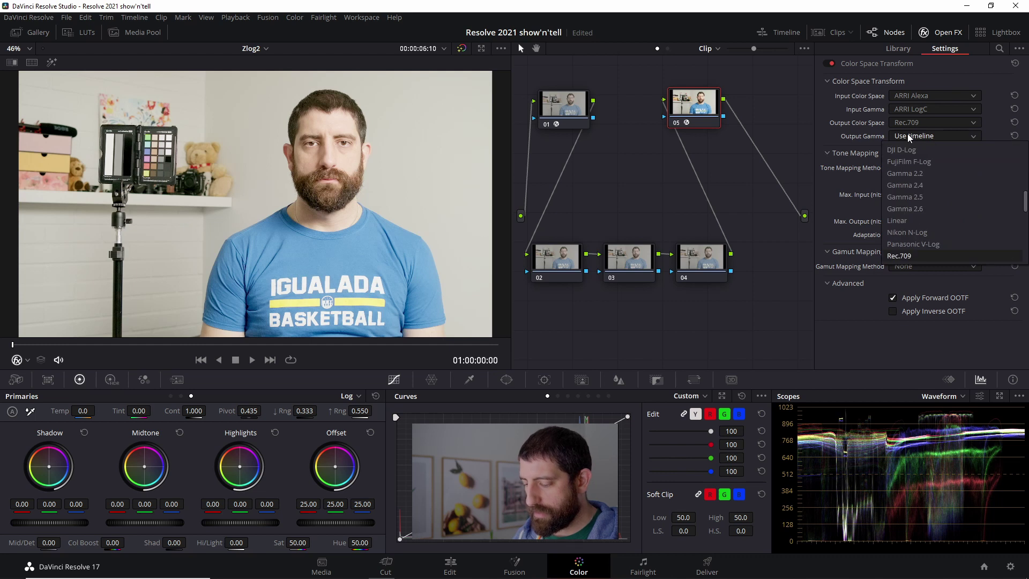
{"action": "key", "text": "Return"}
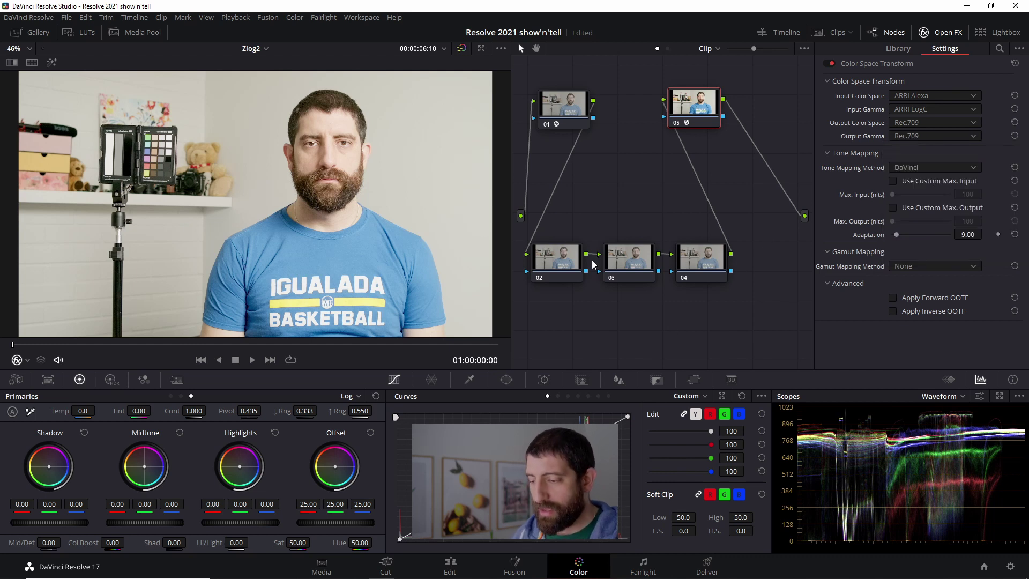
{"action": "left_click", "coordinate": [566, 106]}
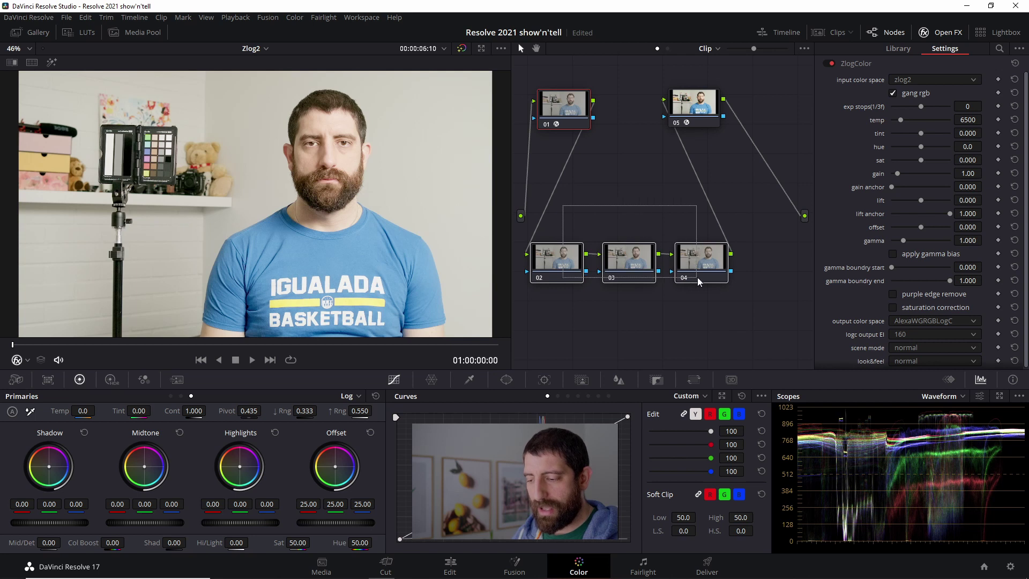
Label serial node 02 'Exposure'.
{"action": "left_click_drag", "start_coordinate": [696, 278], "coordinate": [700, 277]}
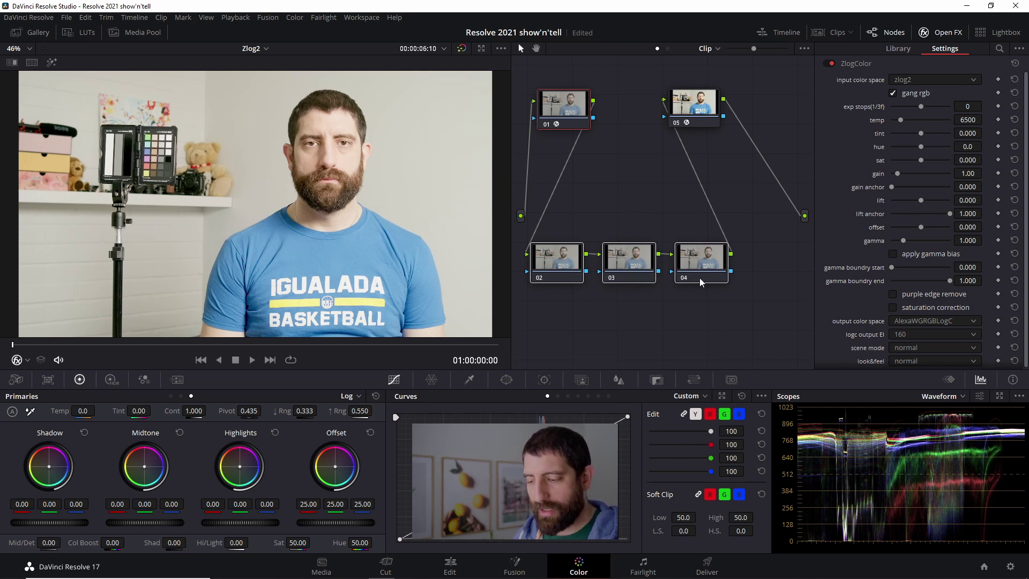
{"action": "left_click", "coordinate": [653, 217]}
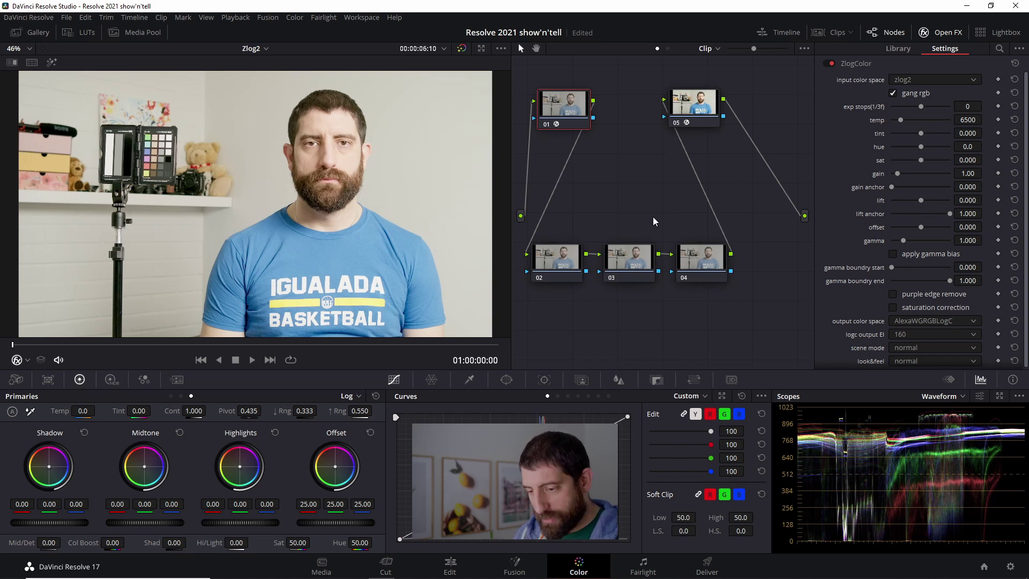
{"action": "left_click", "coordinate": [703, 120]}
{"action": "left_click", "coordinate": [557, 270]}
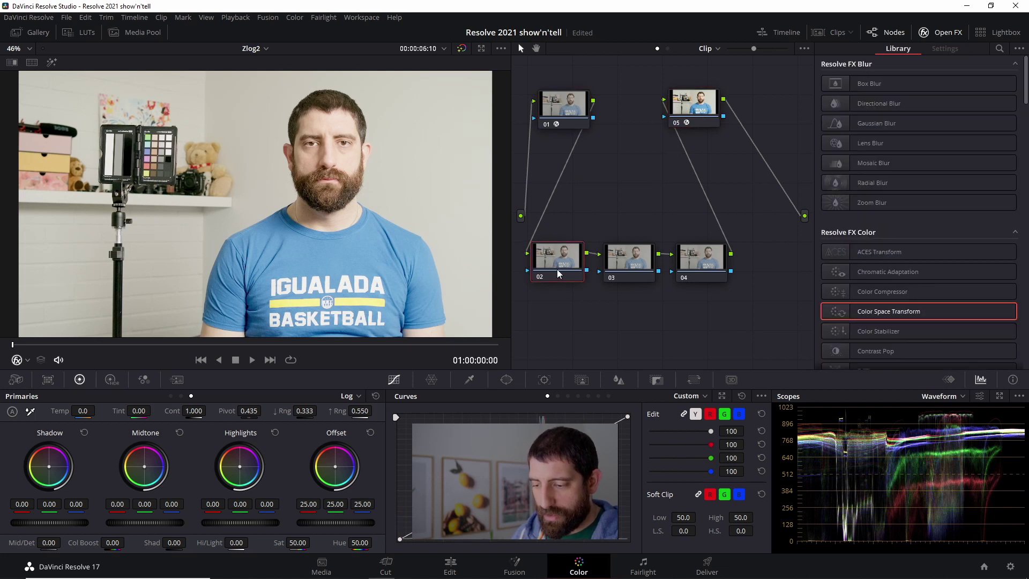
{"action": "right_click", "coordinate": [557, 269]}
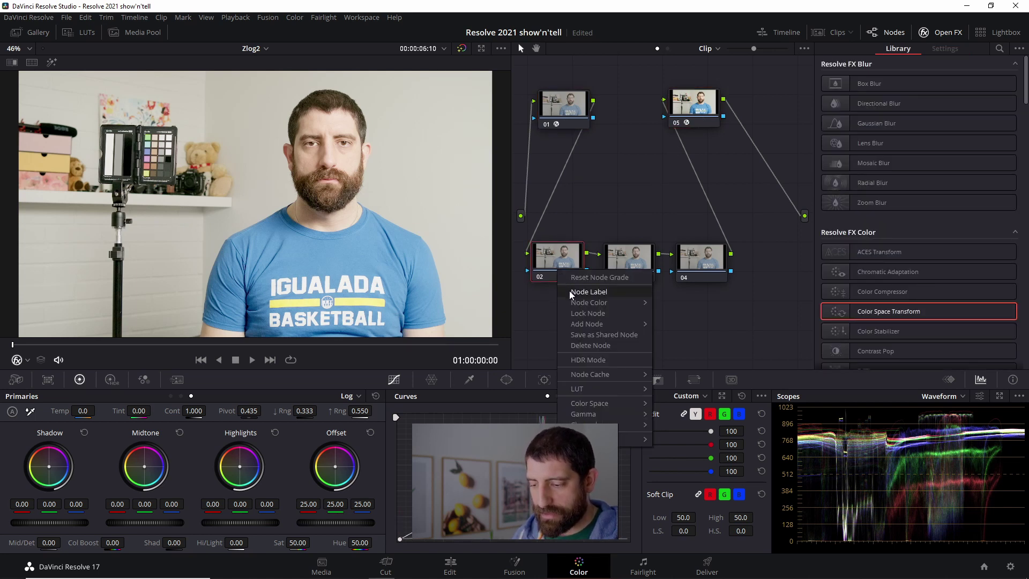
{"action": "left_click", "coordinate": [569, 290]}
{"action": "type", "text": "Expo"}
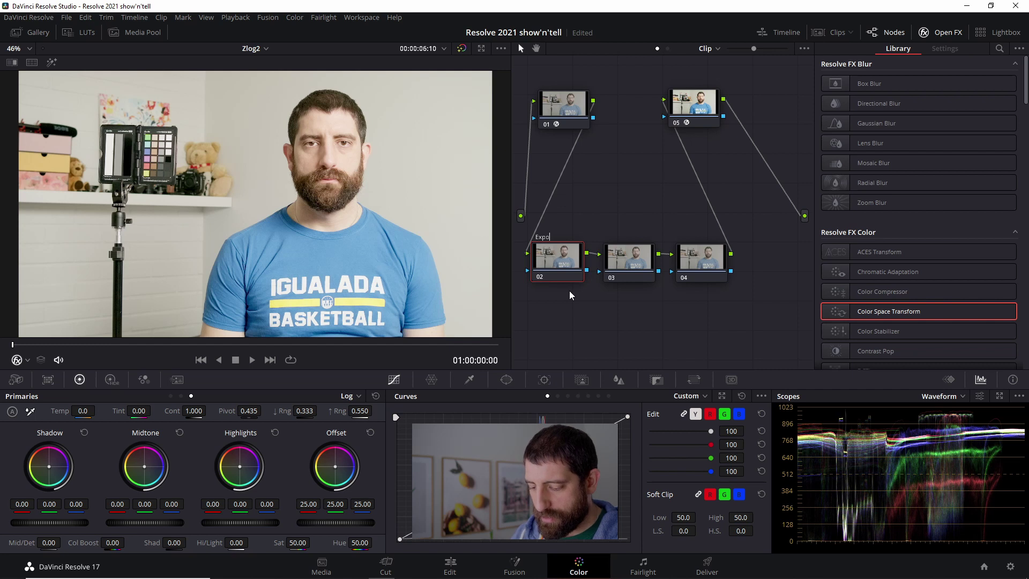
{"action": "type", "text": "sure"}
{"action": "key", "text": "Return"}
Label node 03 'Correction' and node 04 'Grade'.
{"action": "left_click", "coordinate": [618, 266]}
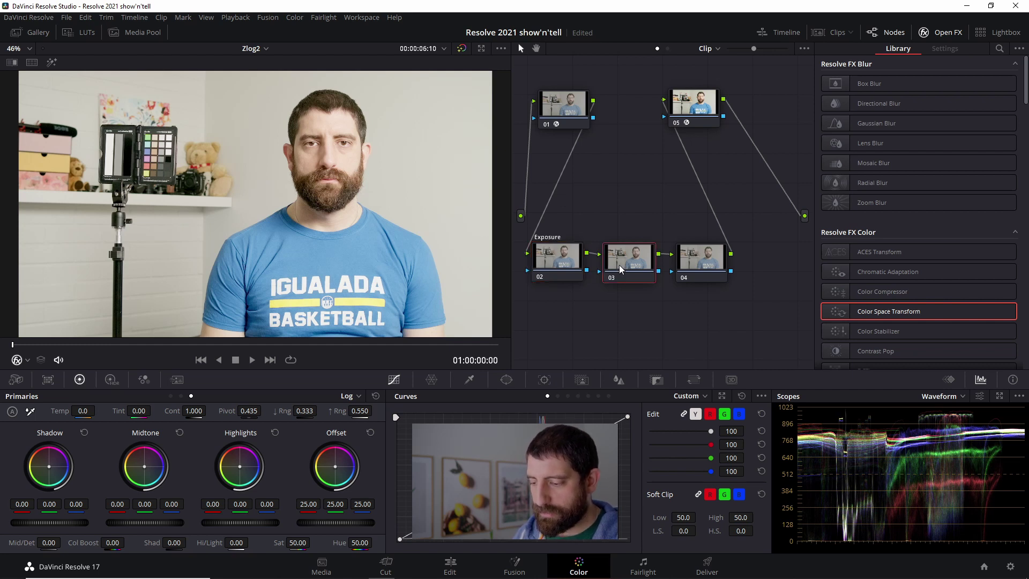
{"action": "right_click", "coordinate": [619, 265]}
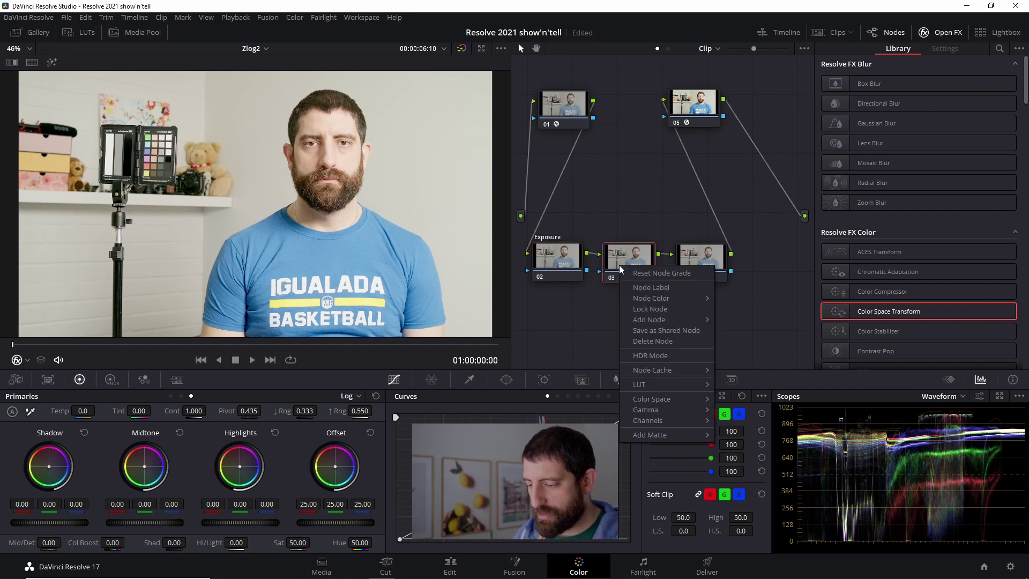
{"action": "left_click", "coordinate": [648, 289]}
{"action": "type", "text": "C"}
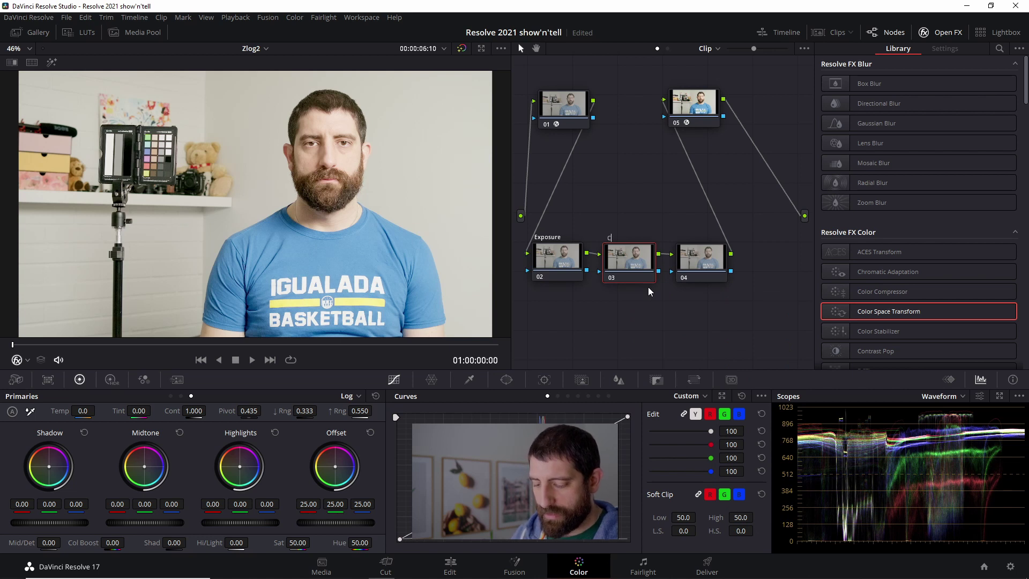
{"action": "type", "text": "orrection"}
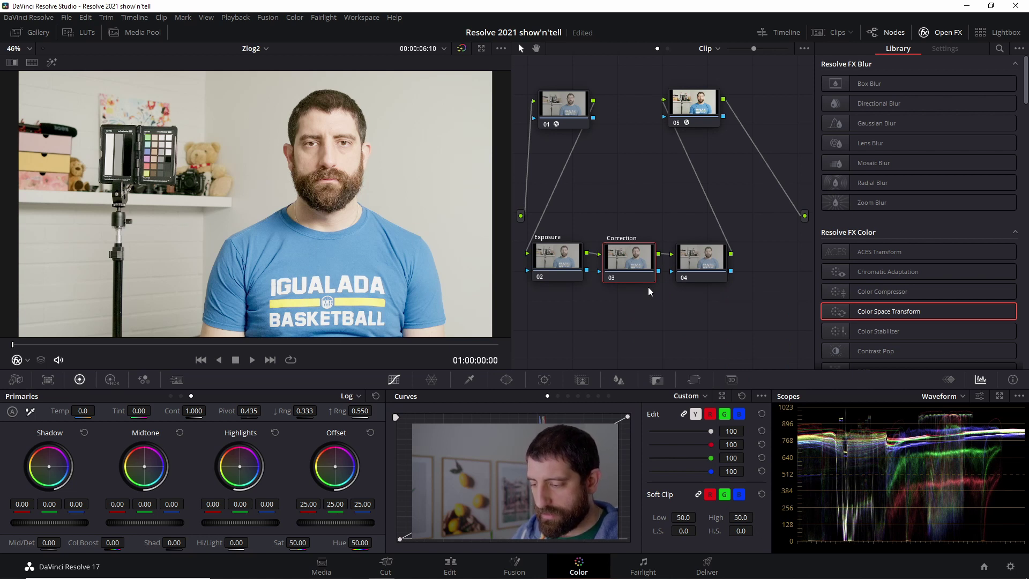
{"action": "right_click", "coordinate": [696, 261]}
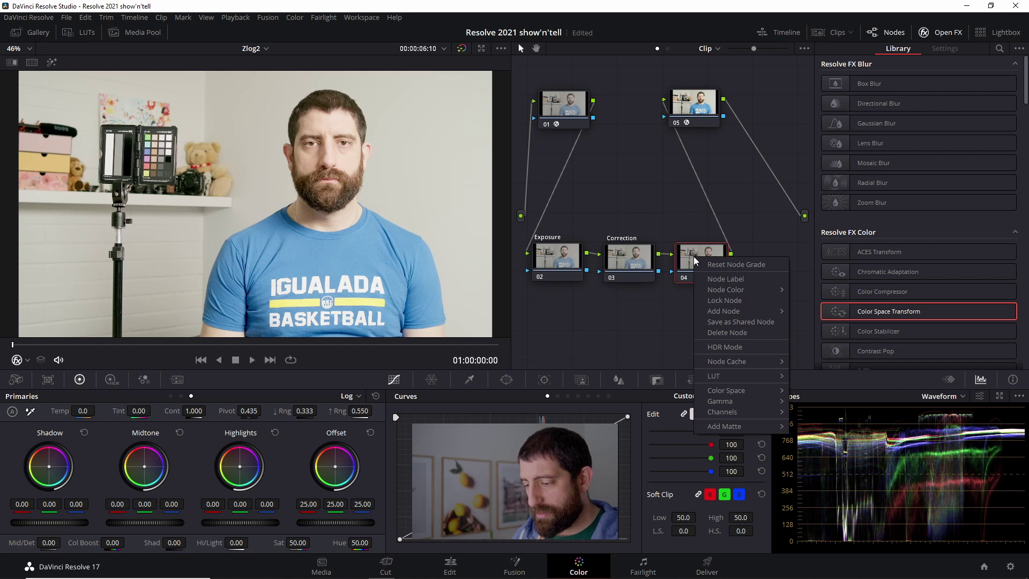
{"action": "left_click", "coordinate": [718, 279]}
{"action": "type", "text": "Grade"}
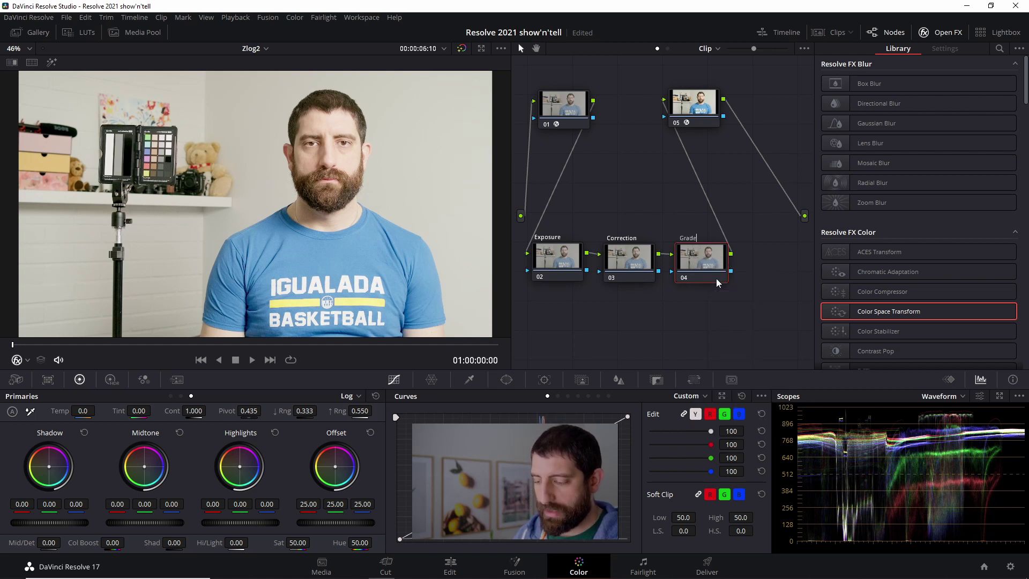
{"action": "key", "text": "Return"}
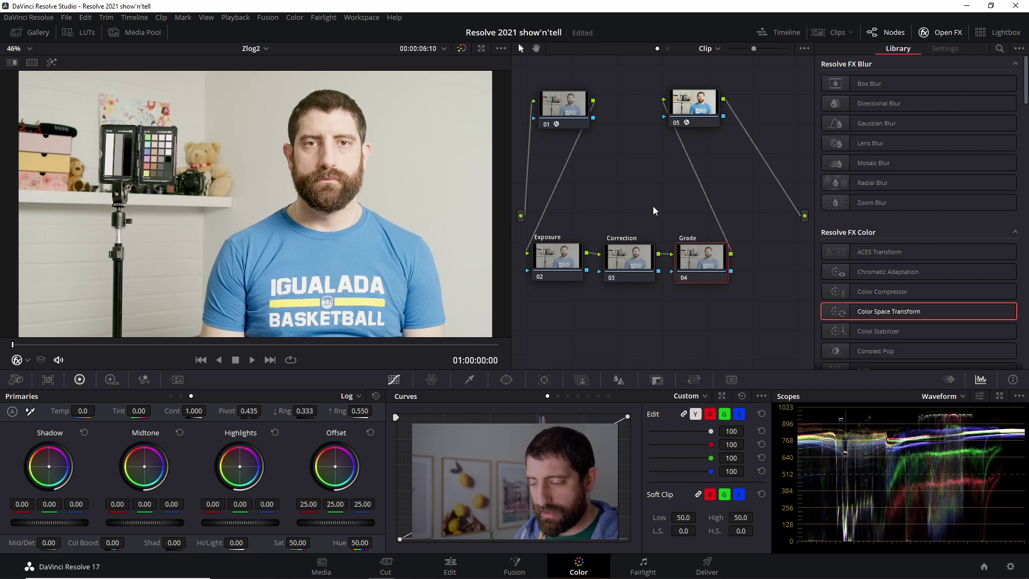
{"action": "left_click", "coordinate": [570, 266]}
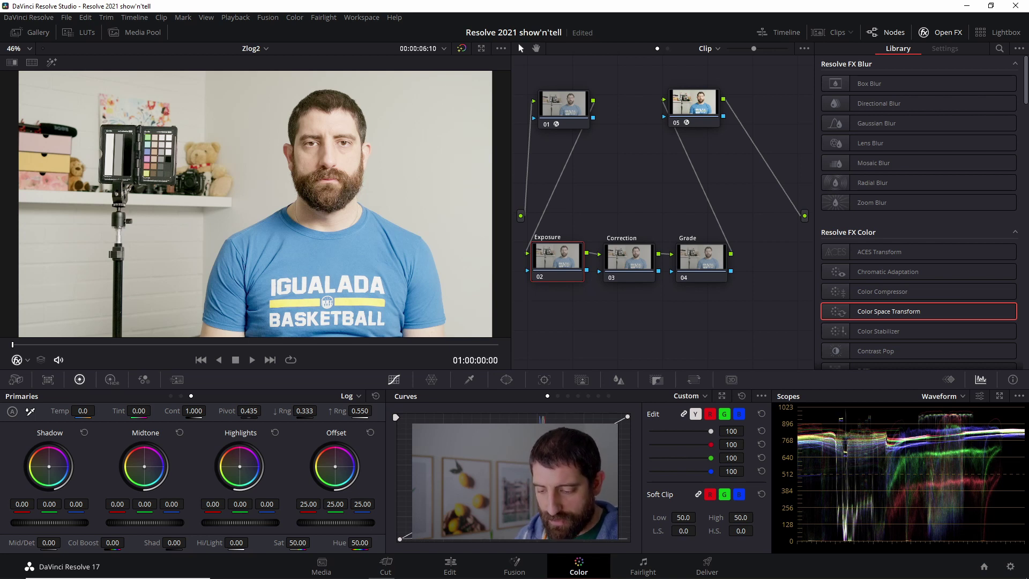
Judging in greyscale, lower Offset to 10.75 and lift Shadow to 0.42, then reset saturation to 50.
{"action": "left_click_drag", "start_coordinate": [297, 543], "coordinate": [244, 542]}
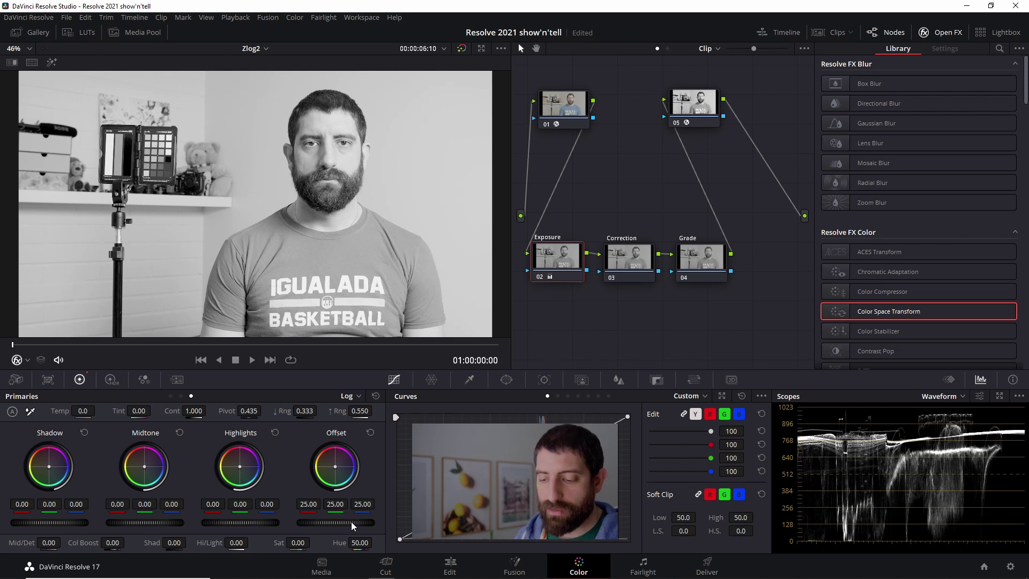
{"action": "left_click_drag", "start_coordinate": [336, 522], "coordinate": [289, 522]}
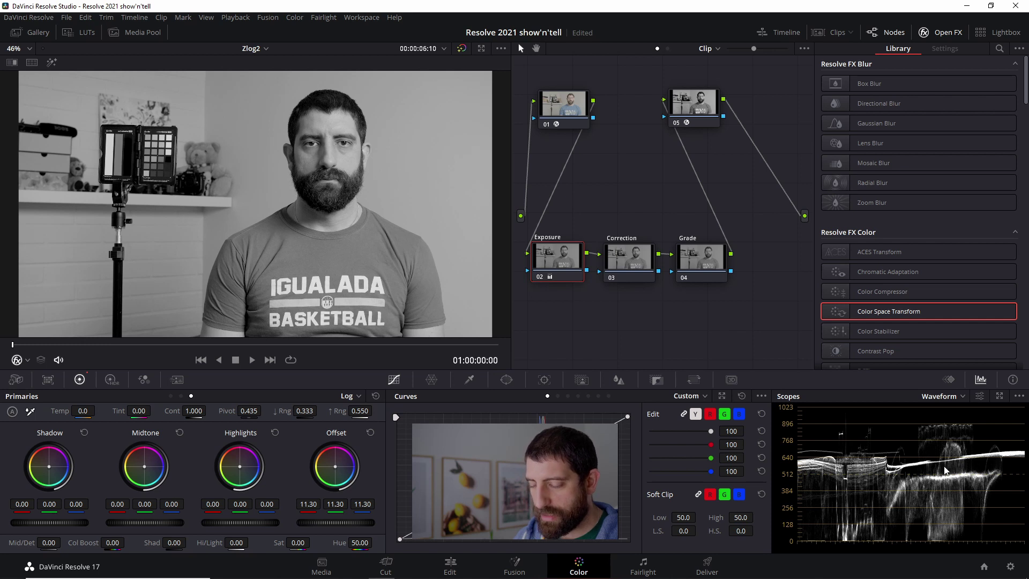
{"action": "left_click_drag", "start_coordinate": [349, 526], "coordinate": [292, 527]}
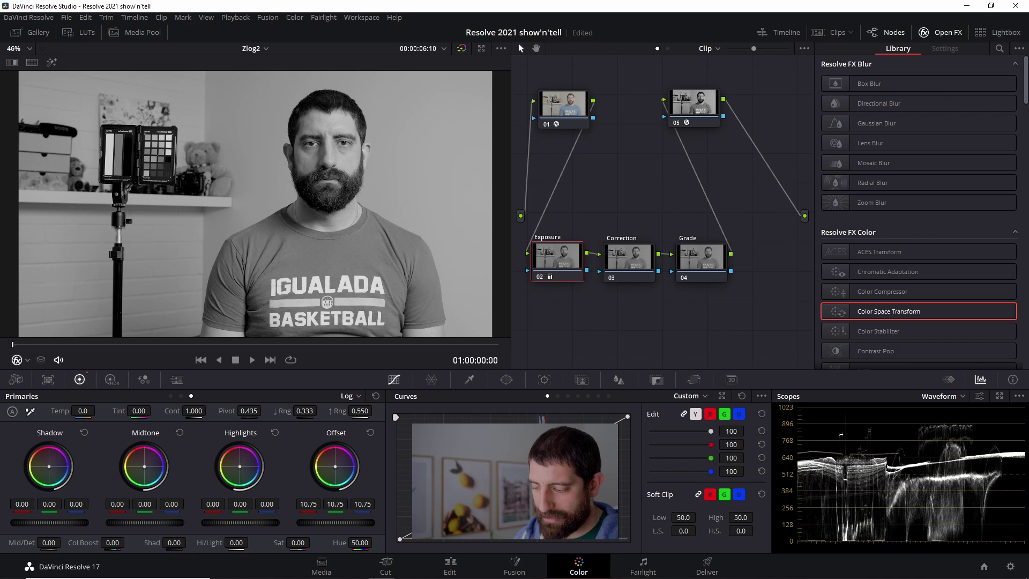
{"action": "left_click_drag", "start_coordinate": [24, 523], "coordinate": [72, 522]}
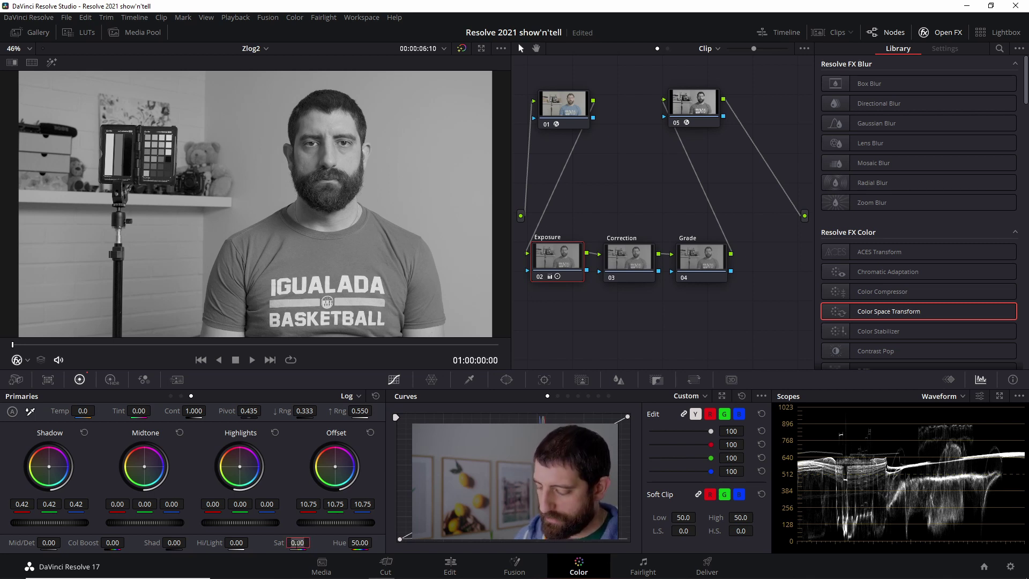
{"action": "double_click", "coordinate": [296, 543]}
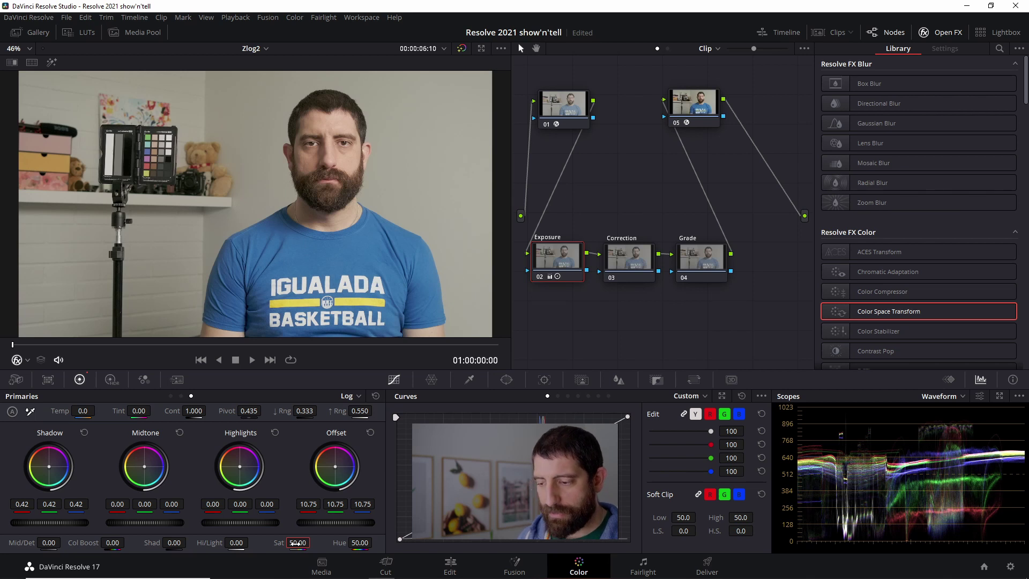
{"action": "left_click", "coordinate": [635, 254]}
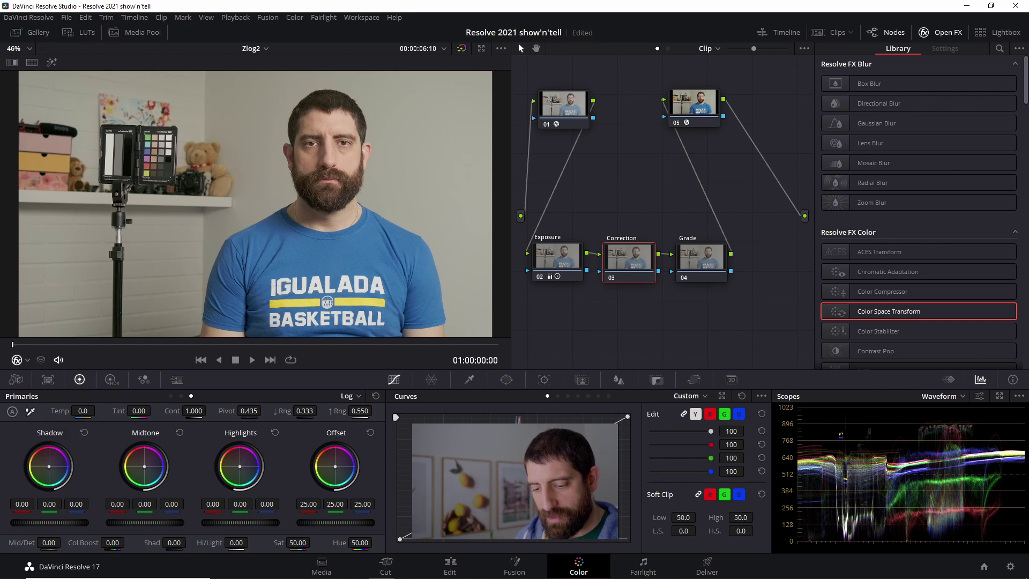
Sample the grey card to white-balance the Correction node to Temp -120.6, Tint 1.51.
{"action": "left_click", "coordinate": [31, 411]}
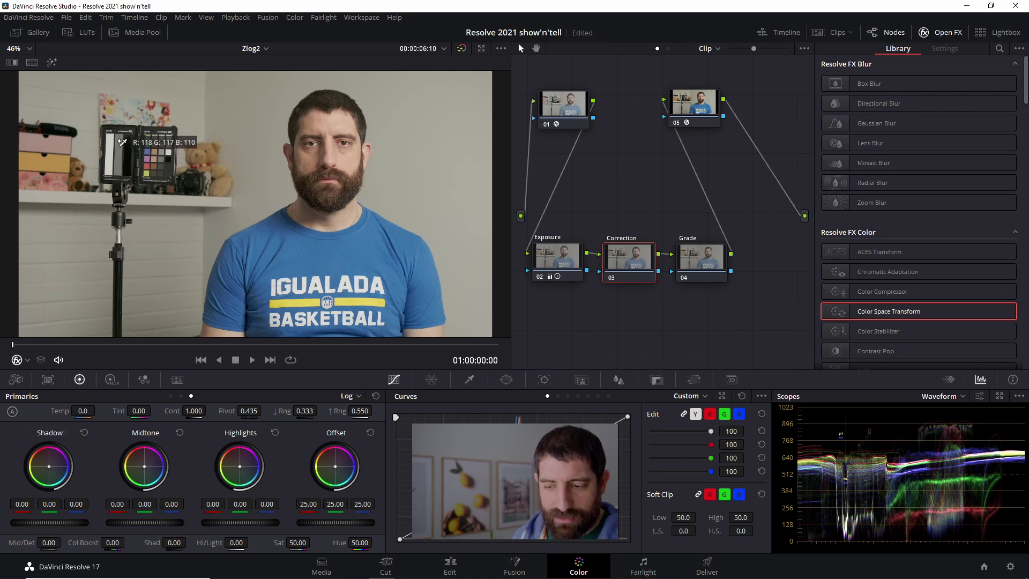
{"action": "left_click", "coordinate": [118, 147]}
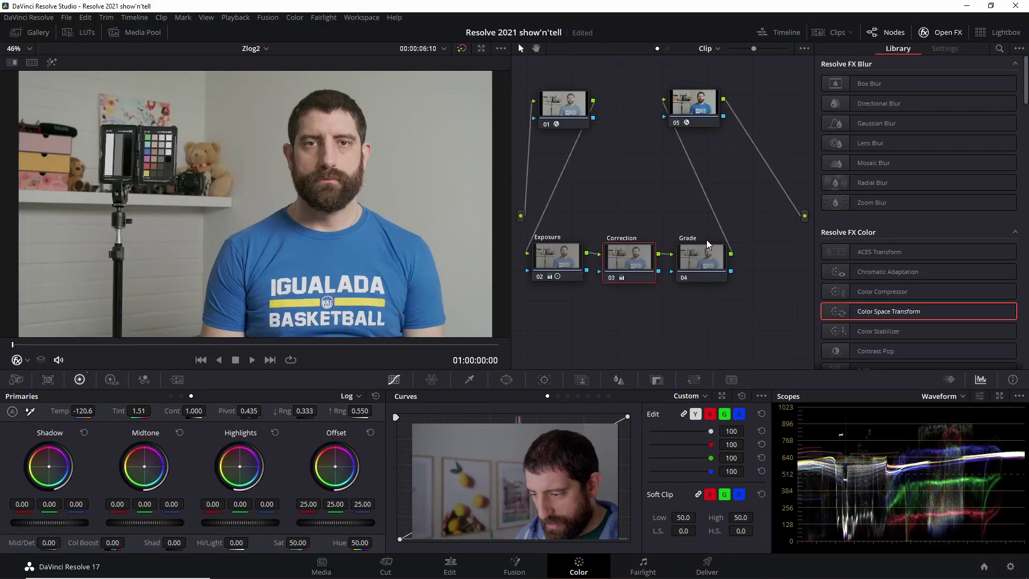
On the Grade node, push shadows toward blue (0.41) and midtones slightly warmer.
{"action": "left_click", "coordinate": [707, 260]}
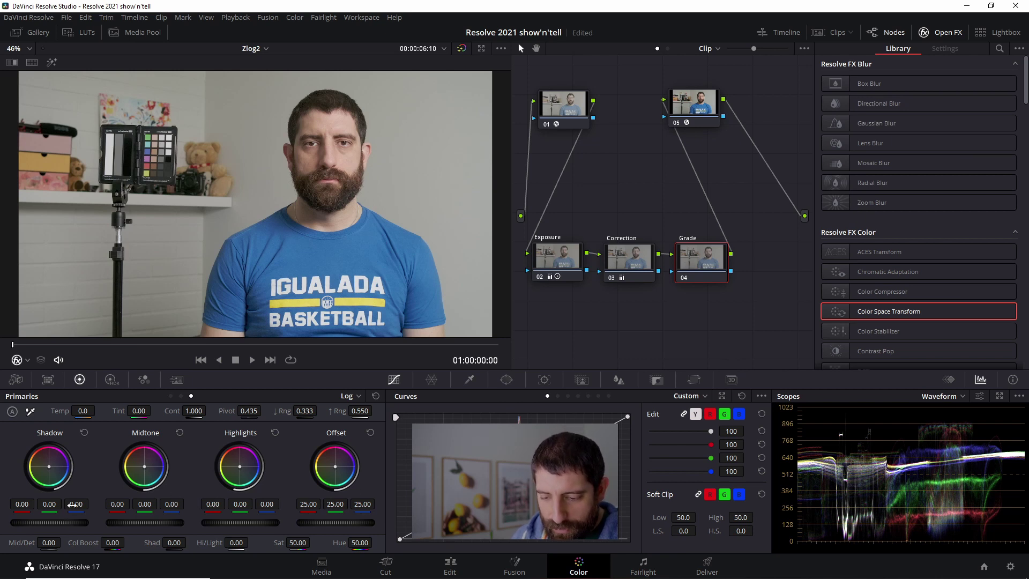
{"action": "left_click_drag", "start_coordinate": [72, 504], "coordinate": [79, 504]}
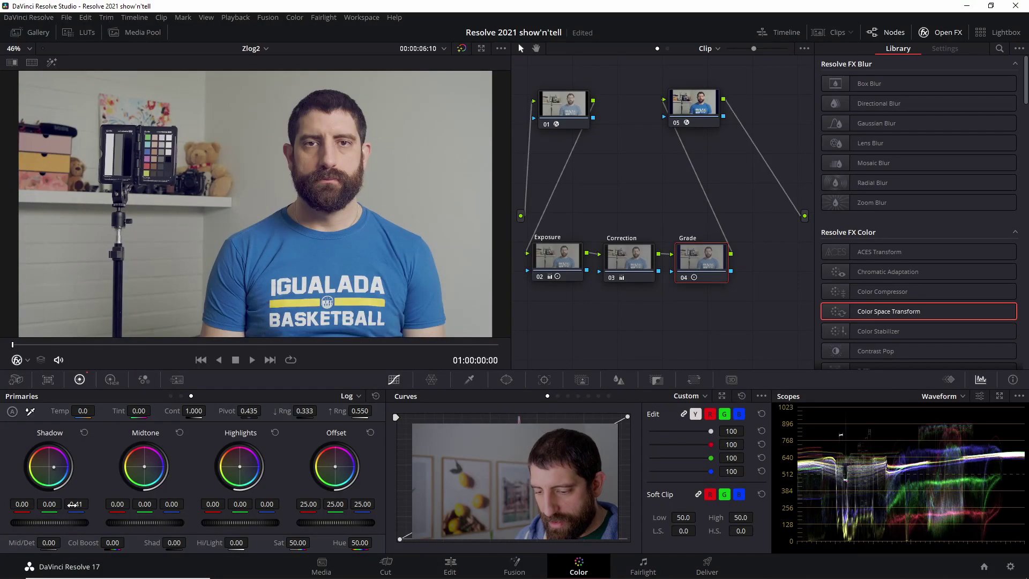
{"action": "left_click_drag", "start_coordinate": [145, 471], "coordinate": [142, 465]}
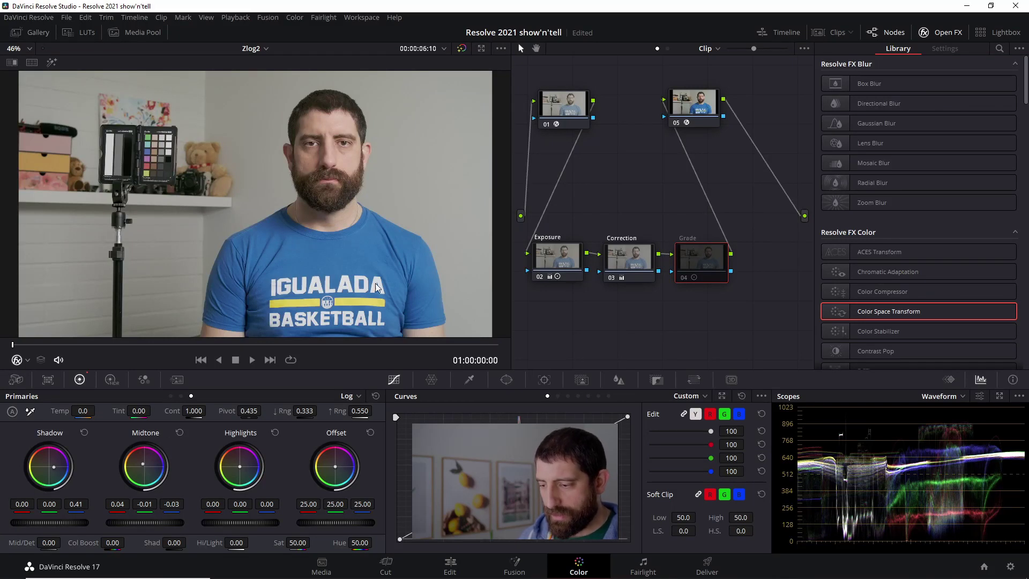
Review nodes 01 and 05, then bypass the correction nodes with Alt+D to show the log image.
{"action": "left_click", "coordinate": [557, 99]}
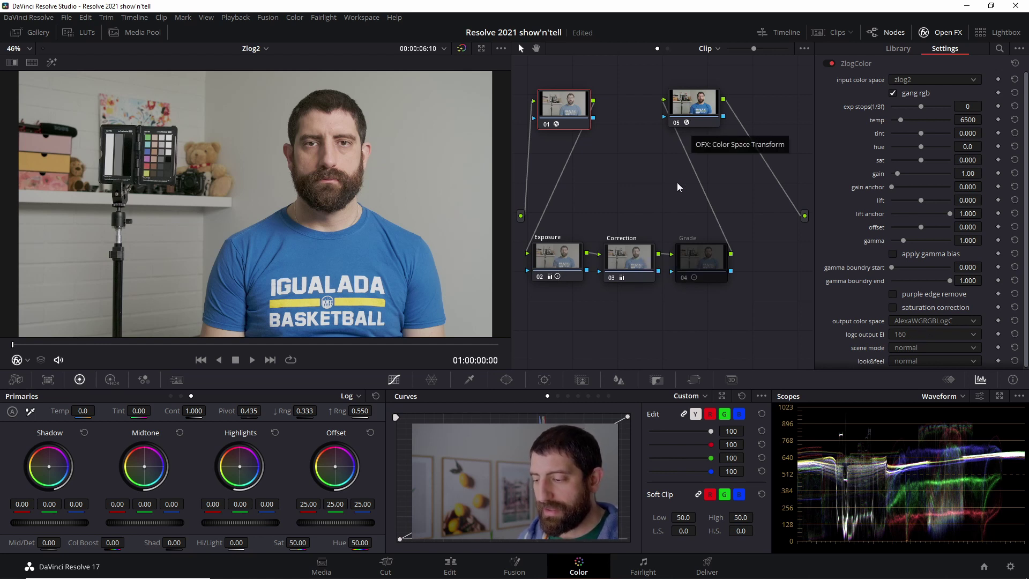
{"action": "left_click", "coordinate": [690, 112]}
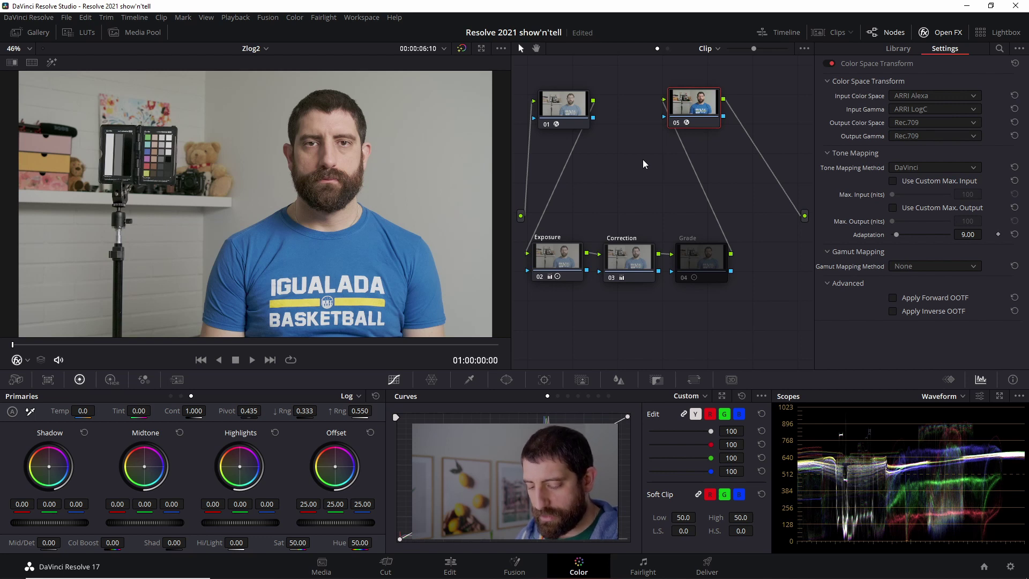
{"action": "key", "text": "alt+d"}
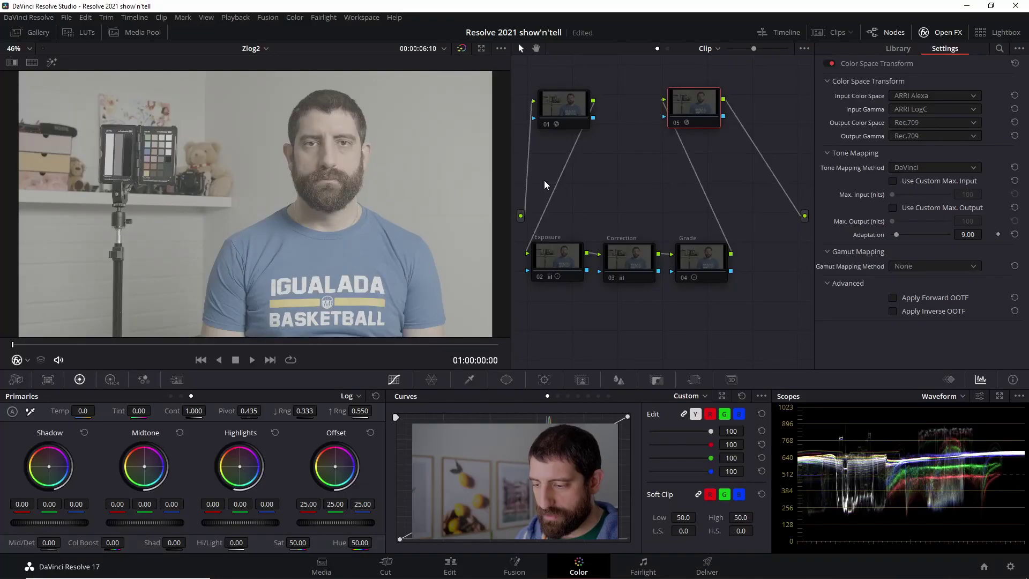
Turn nodes 01, 02, 03 and 05 back on one by one, comparing, and leave the Grade node bypassed.
{"action": "left_click", "coordinate": [546, 124]}
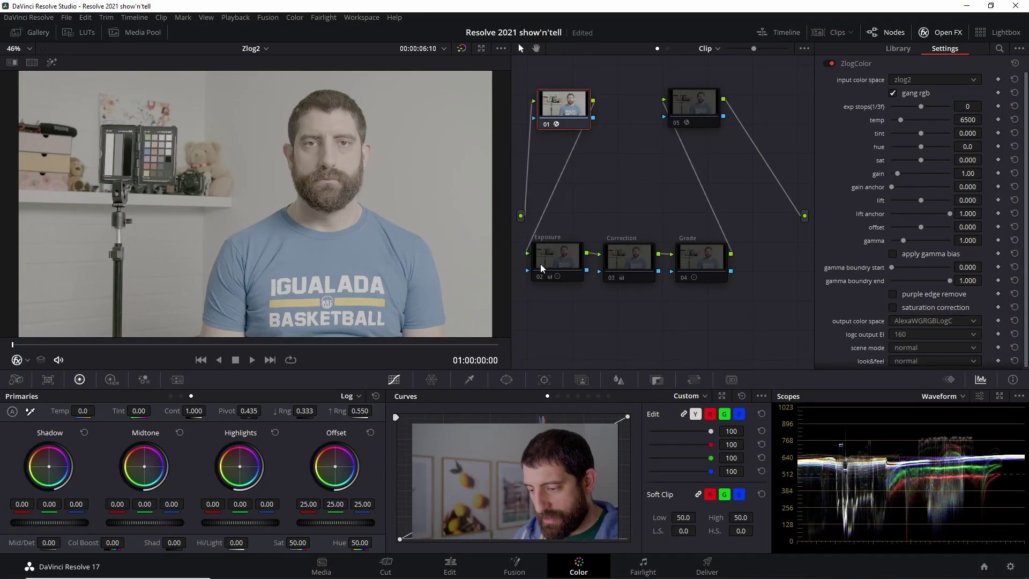
{"action": "left_click", "coordinate": [540, 276]}
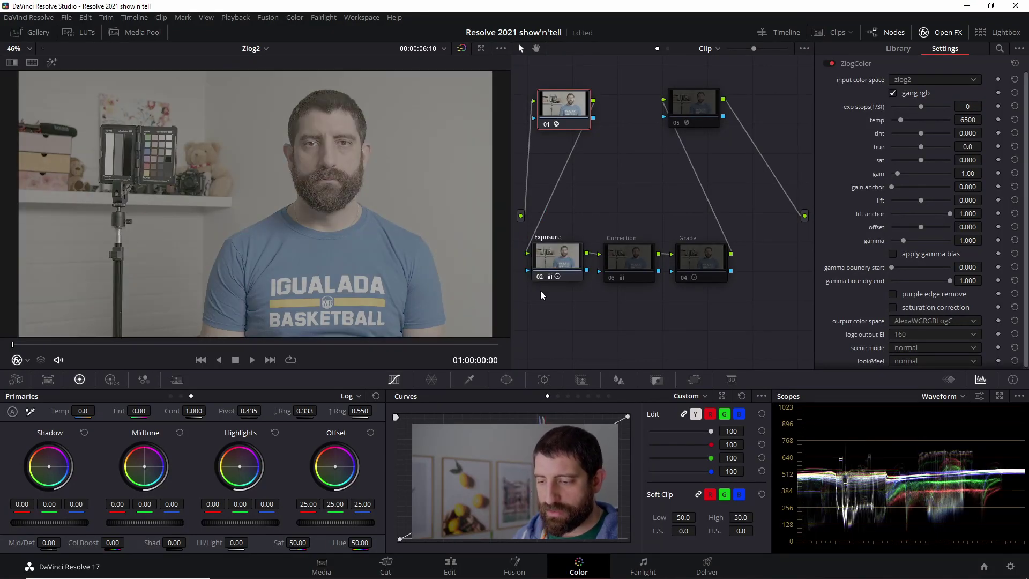
{"action": "left_click", "coordinate": [676, 122]}
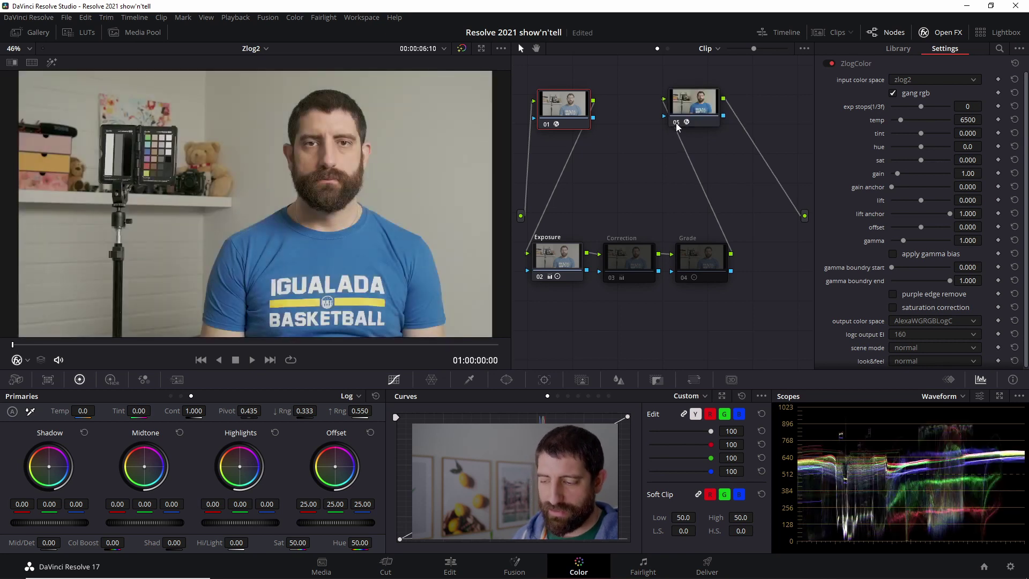
{"action": "left_click", "coordinate": [676, 124]}
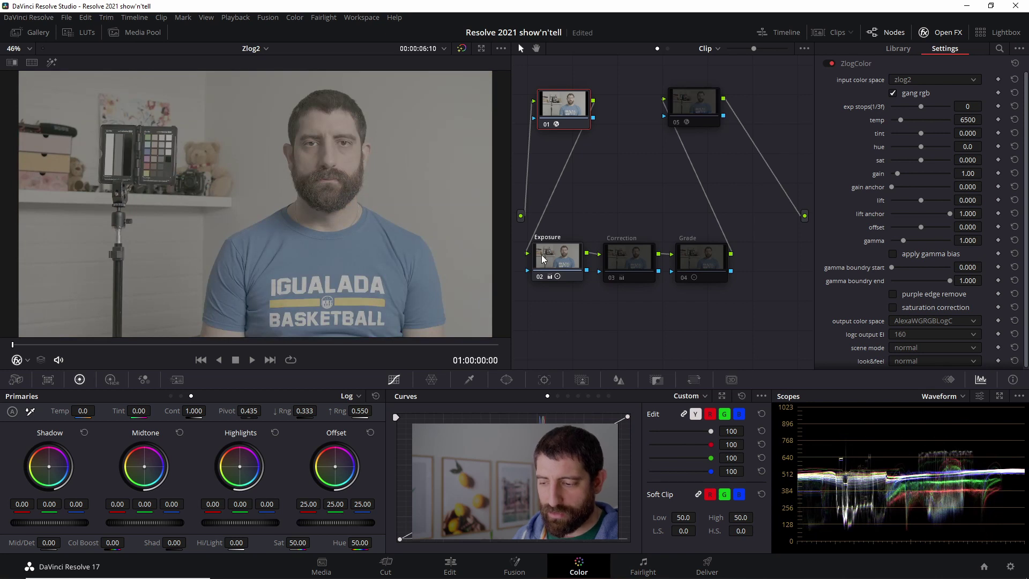
{"action": "left_click", "coordinate": [540, 279]}
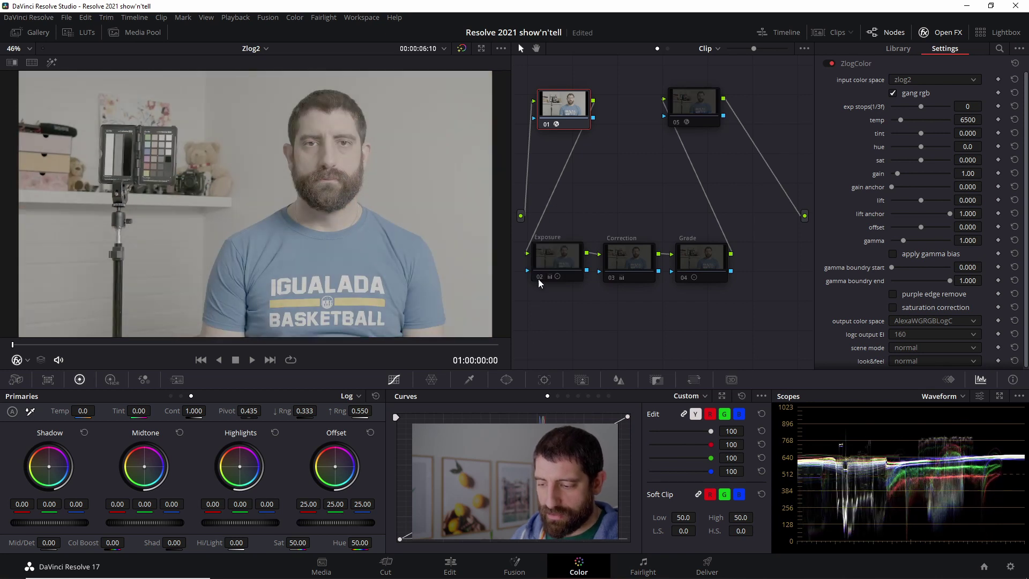
{"action": "left_click", "coordinate": [540, 279]}
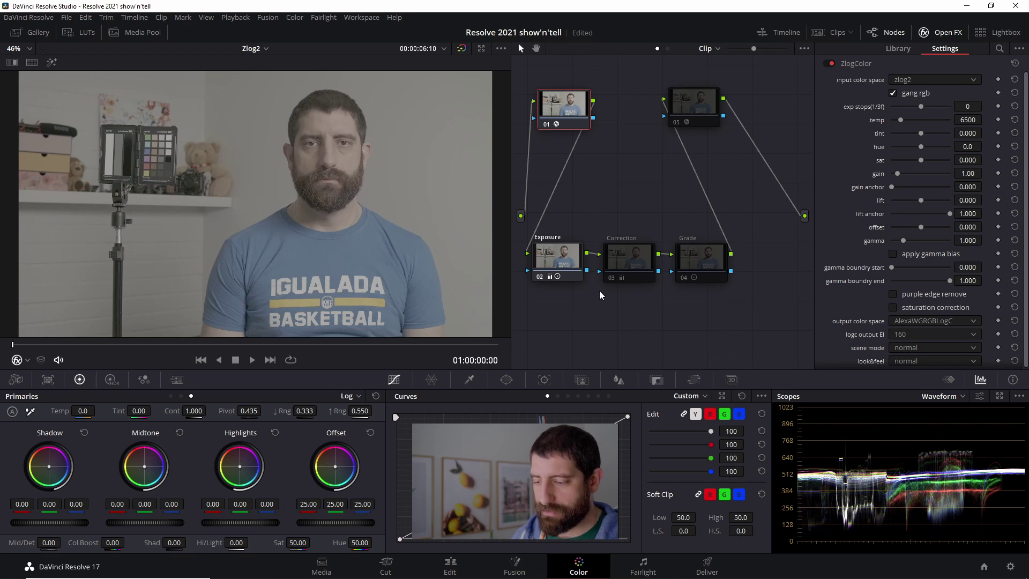
{"action": "left_click", "coordinate": [611, 278]}
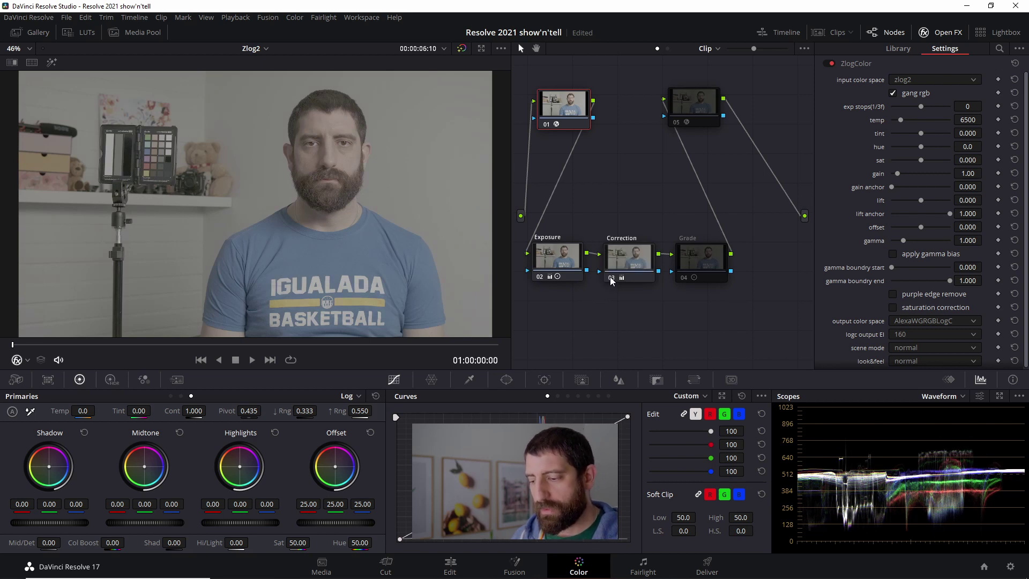
{"action": "left_click", "coordinate": [684, 278]}
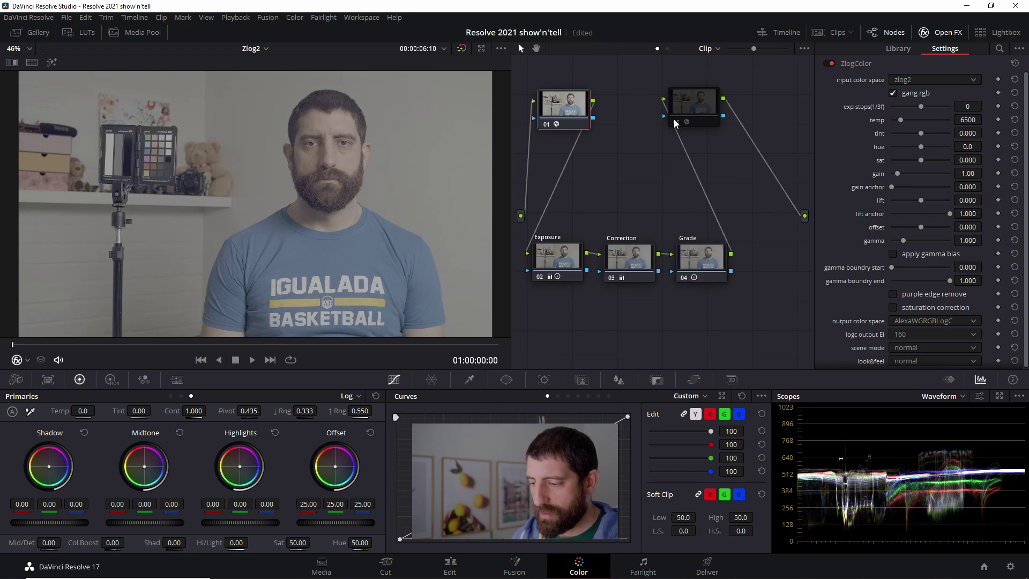
{"action": "left_click", "coordinate": [676, 124]}
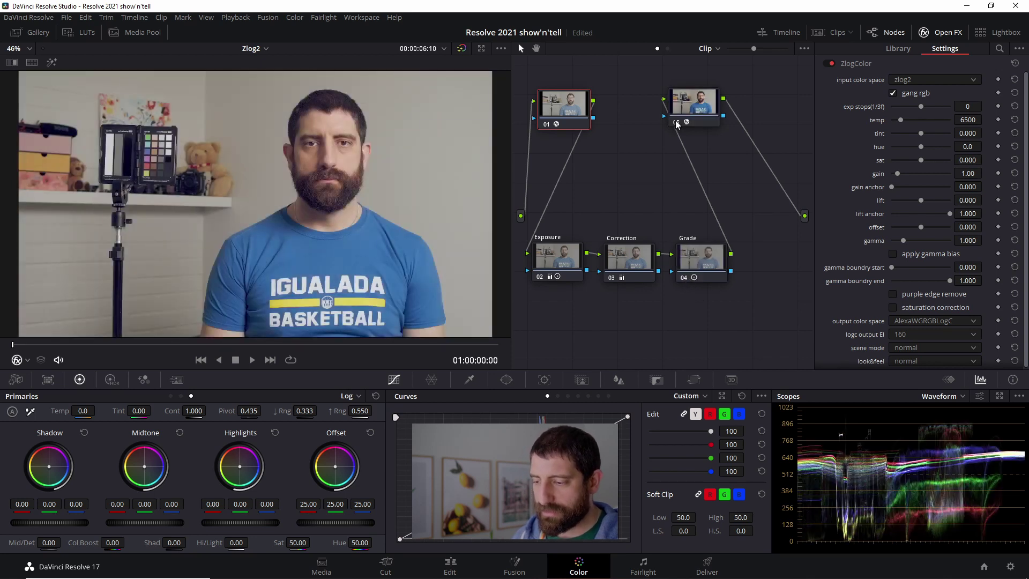
{"action": "left_click", "coordinate": [685, 279]}
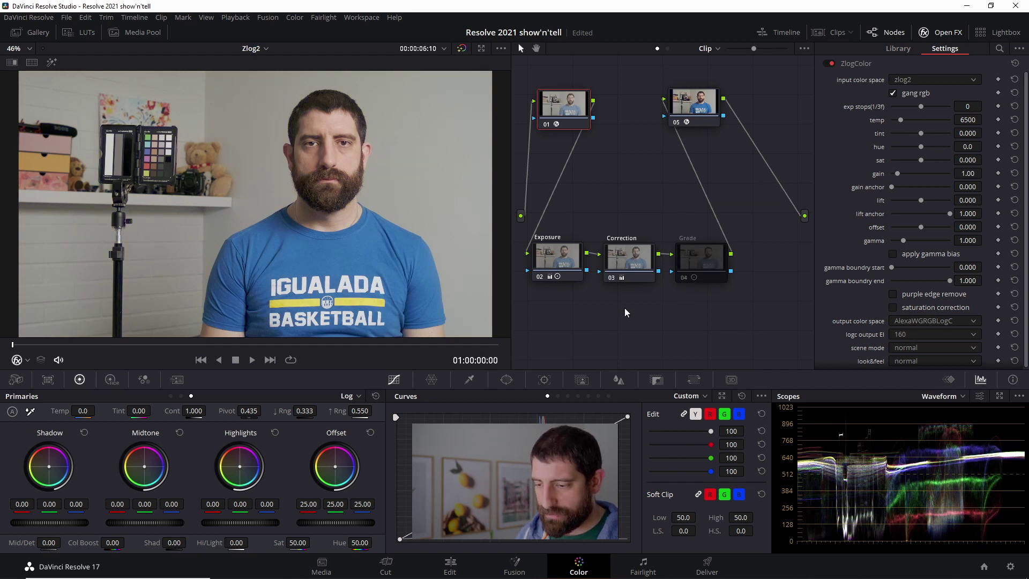
Grab the current grade from the viewer as a gallery still.
{"action": "left_click", "coordinate": [40, 35]}
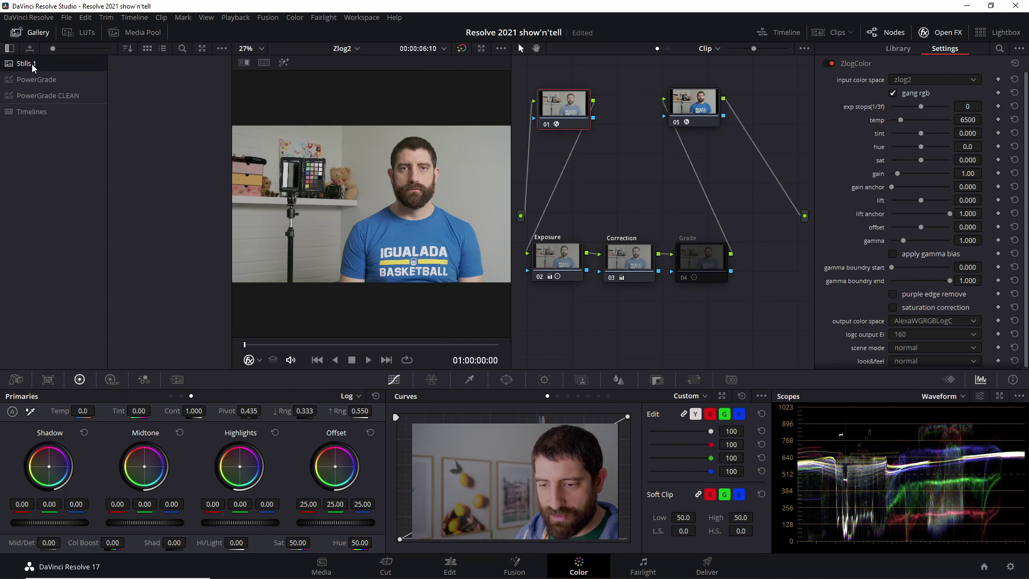
{"action": "right_click", "coordinate": [368, 177]}
{"action": "left_click", "coordinate": [389, 180]}
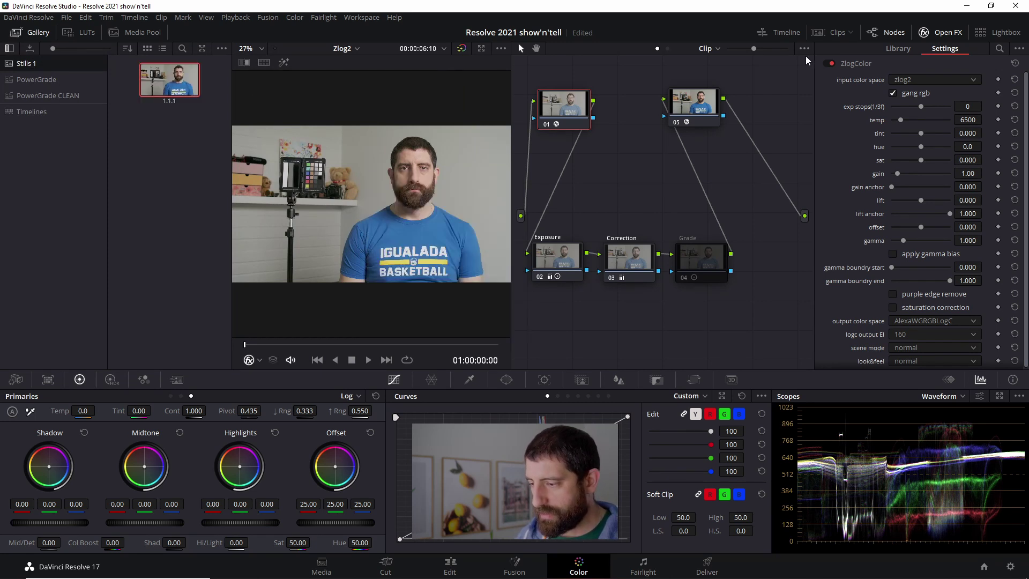
Show the clip thumbnail strip and select color-checker clip 02.
{"action": "left_click", "coordinate": [792, 36]}
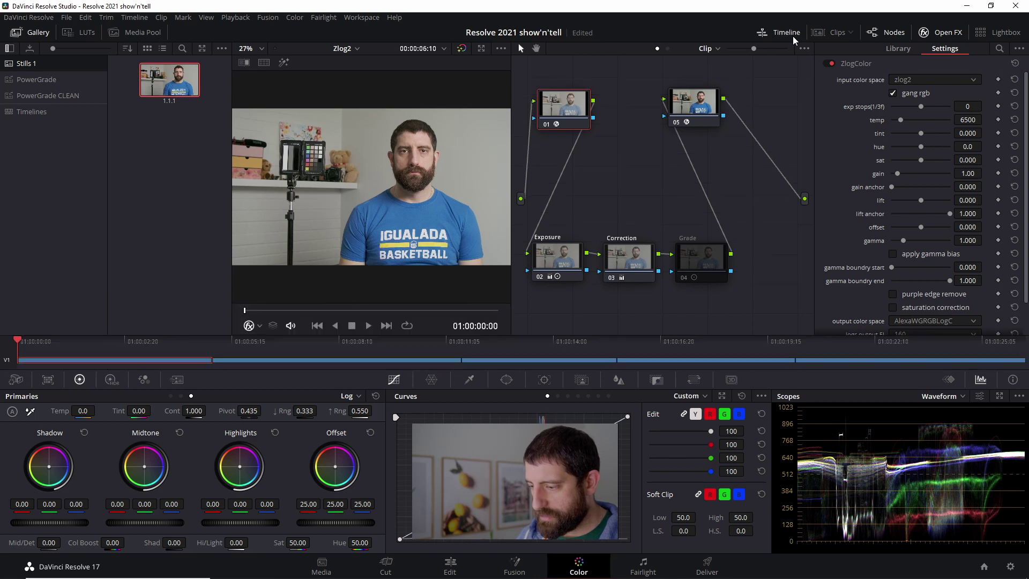
{"action": "left_click", "coordinate": [792, 37]}
{"action": "left_click", "coordinate": [817, 33]}
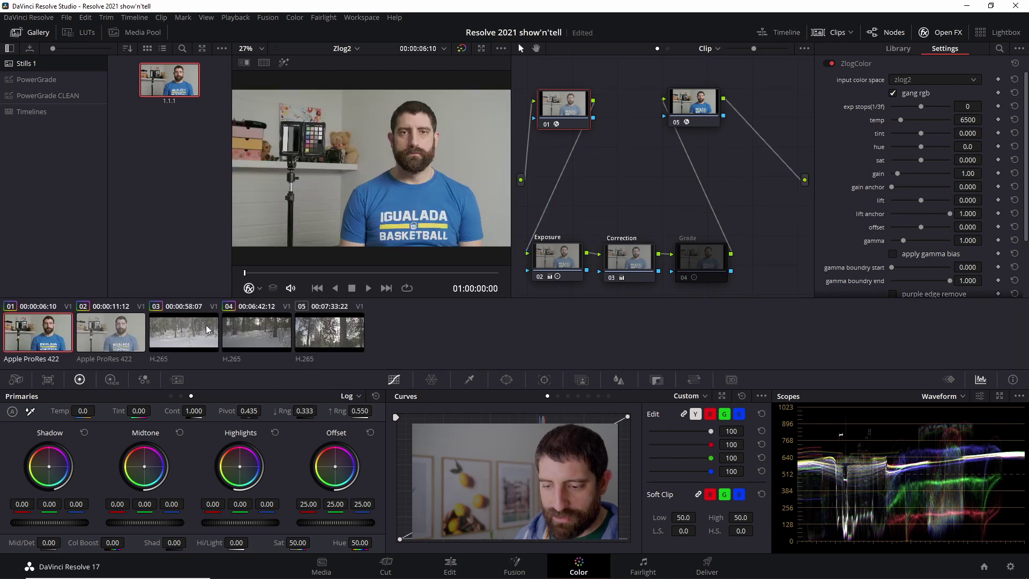
{"action": "left_click", "coordinate": [100, 338]}
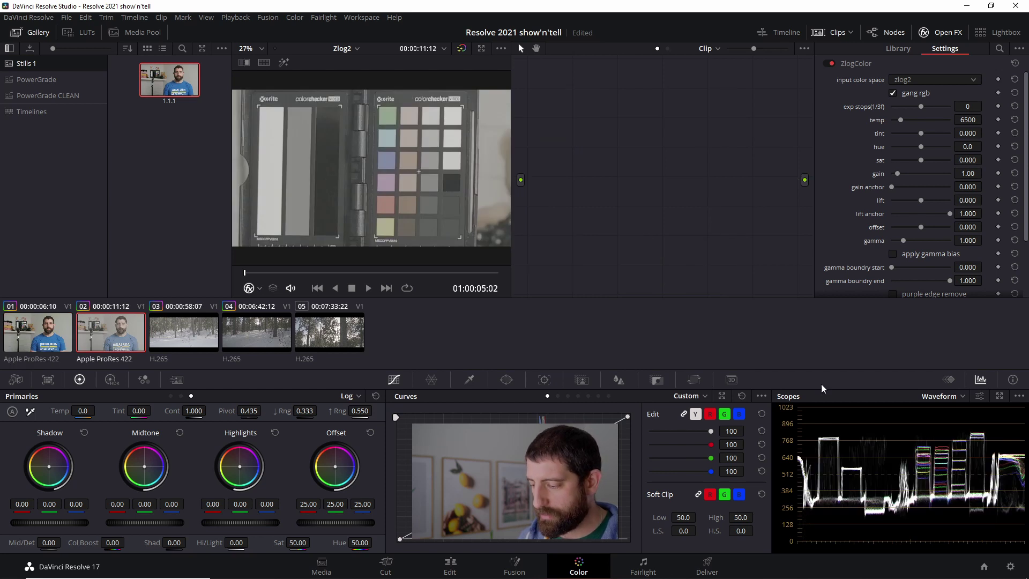
Switch the scope to Vectorscope and apply still 1.1.1's grade to clip 02.
{"action": "left_click", "coordinate": [959, 395]}
{"action": "left_click", "coordinate": [955, 435]}
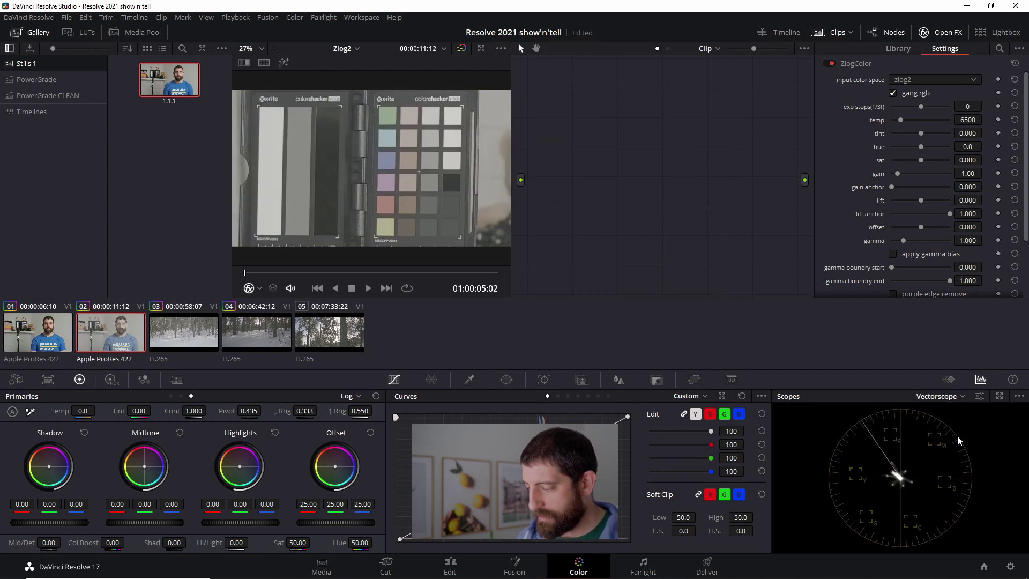
{"action": "right_click", "coordinate": [173, 82]}
{"action": "left_click", "coordinate": [185, 113]}
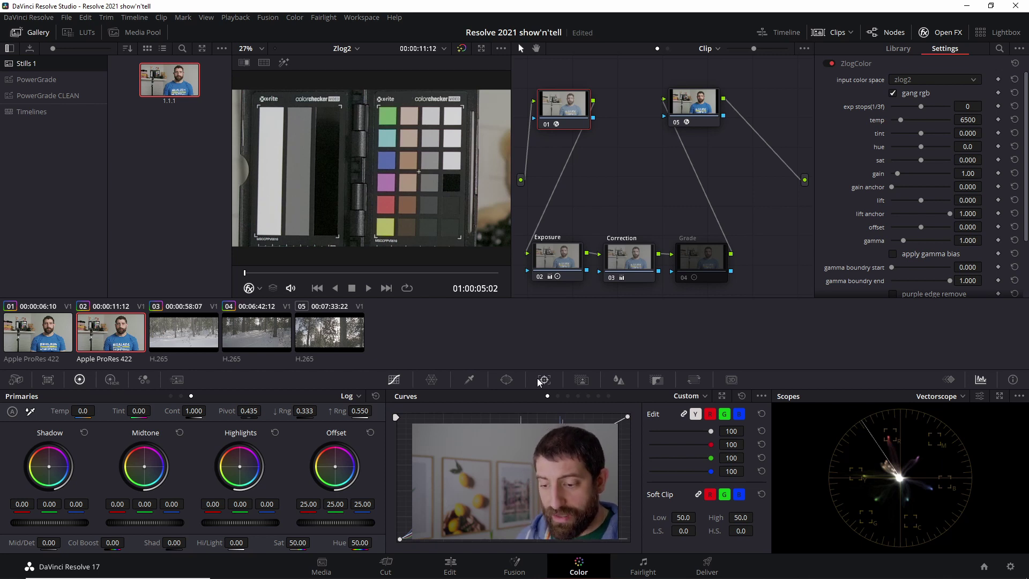
Apply still 1.1.1's grade to the snowy forest clip and inspect its CST node settings.
{"action": "left_click", "coordinate": [269, 335]}
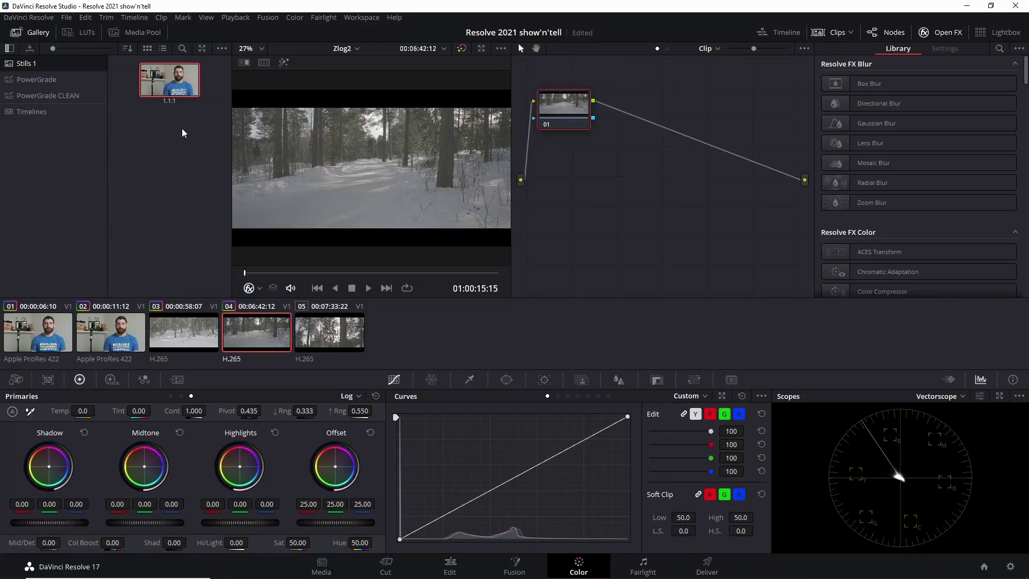
{"action": "right_click", "coordinate": [168, 81]}
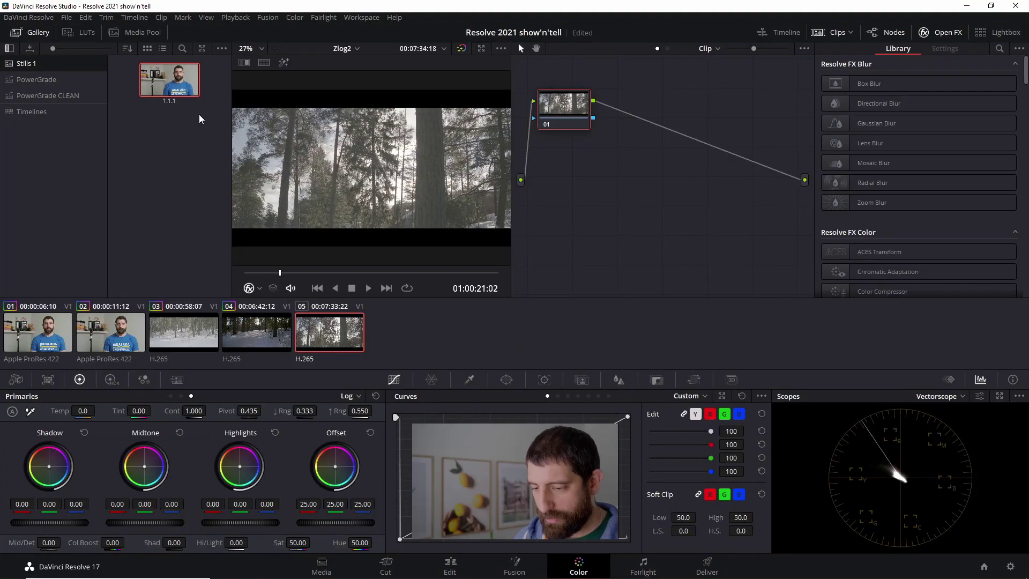
{"action": "right_click", "coordinate": [183, 90]}
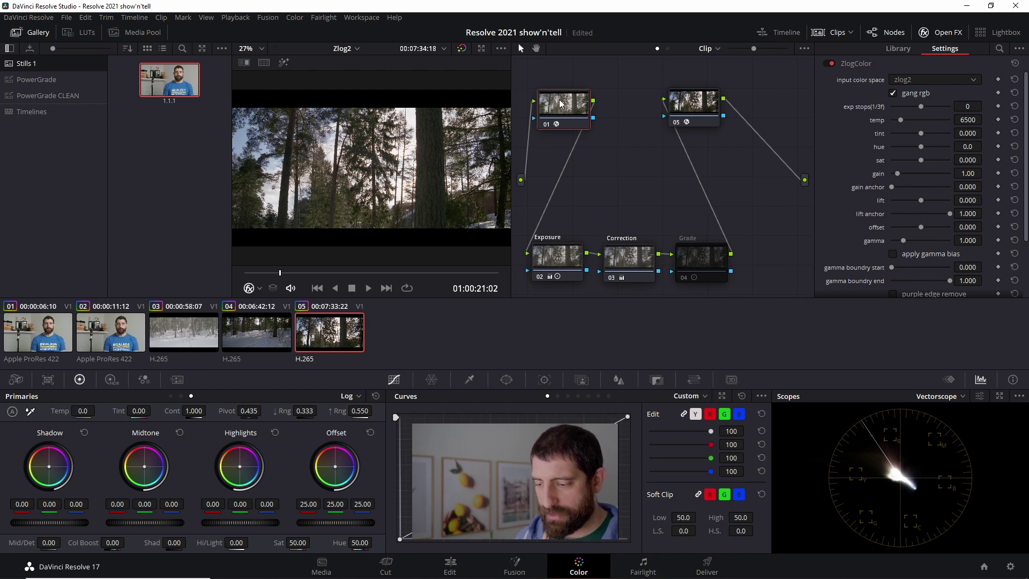
{"action": "left_click", "coordinate": [700, 113]}
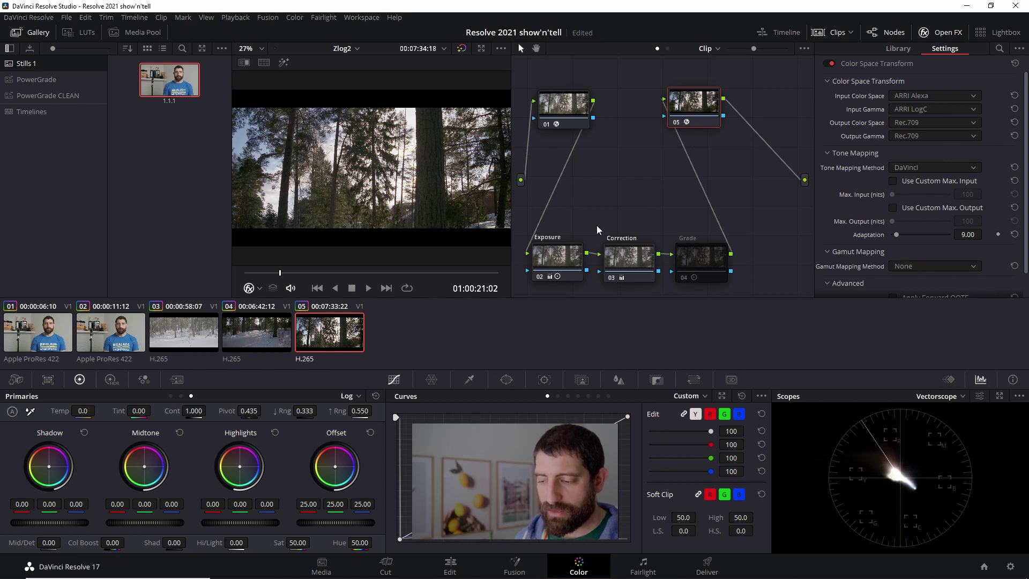